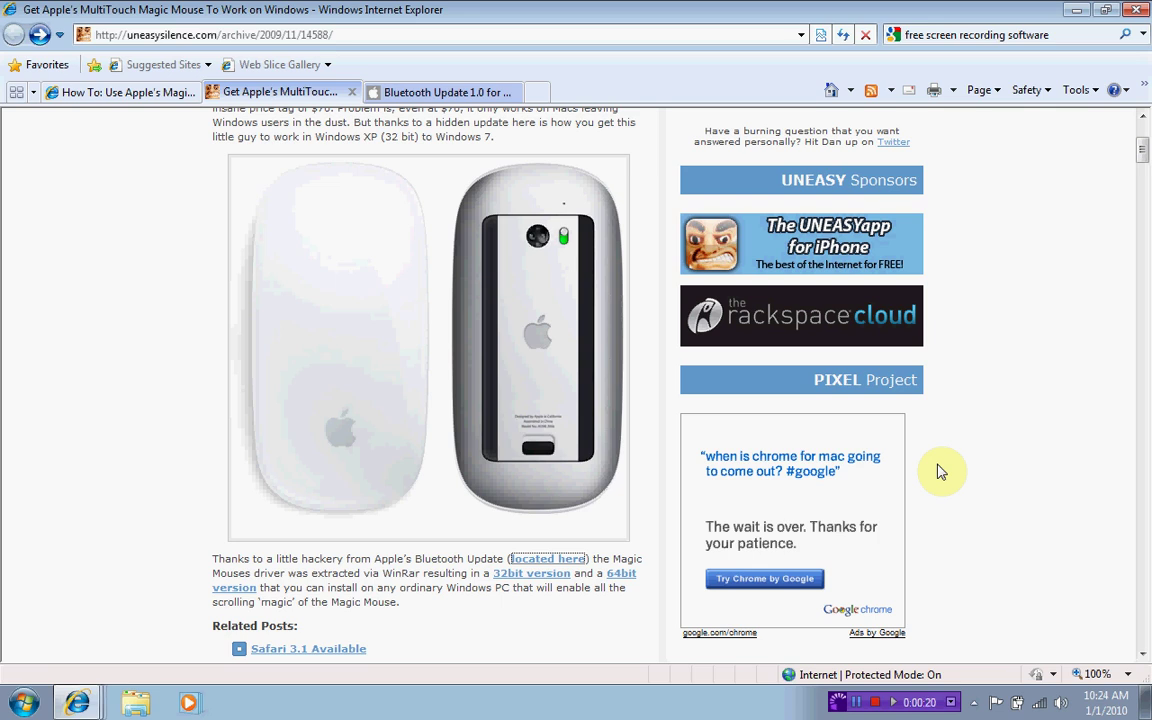
- Check in Control Panel's System information whether Windows is 32-bit or 64-bit, and close the window
{"action": "left_click", "coordinate": [1076, 10]}
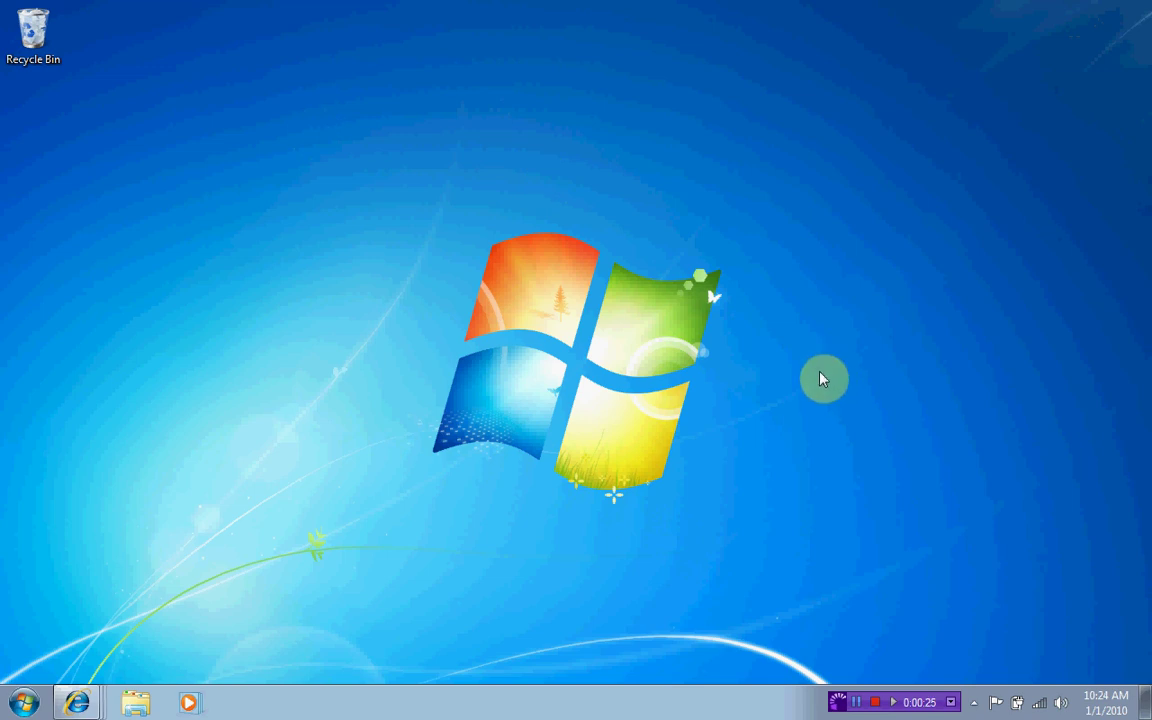
{"action": "left_click", "coordinate": [22, 700]}
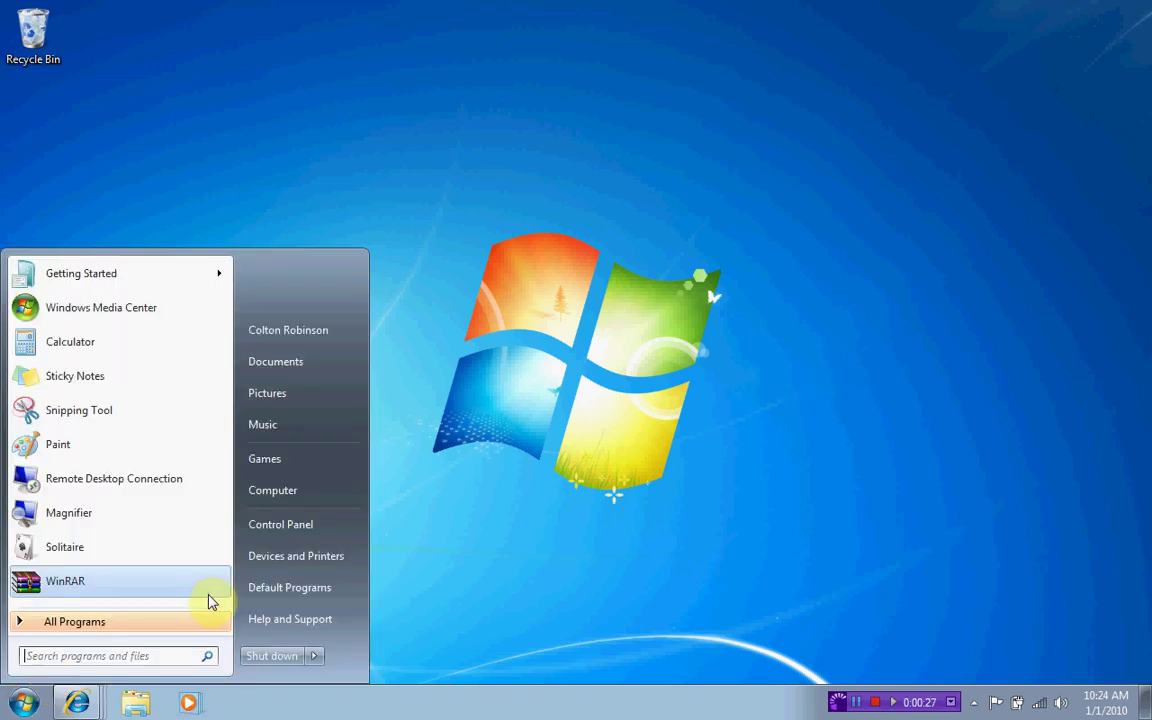
{"action": "left_click", "coordinate": [281, 527]}
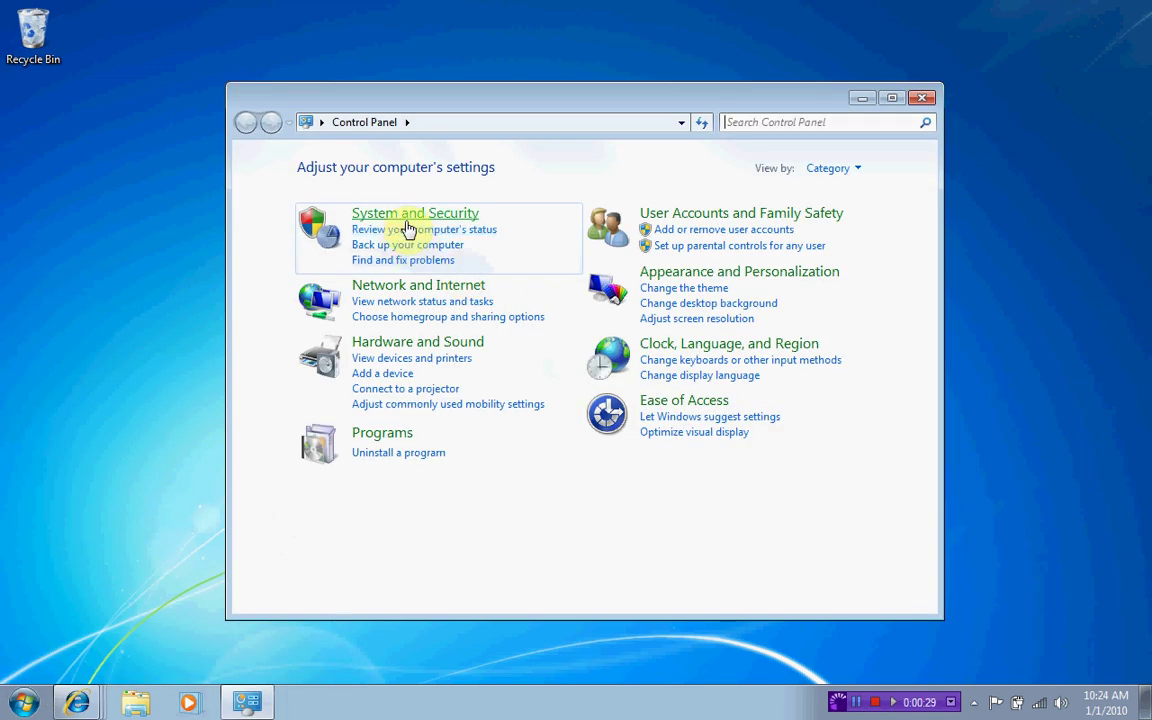
{"action": "left_click", "coordinate": [405, 217]}
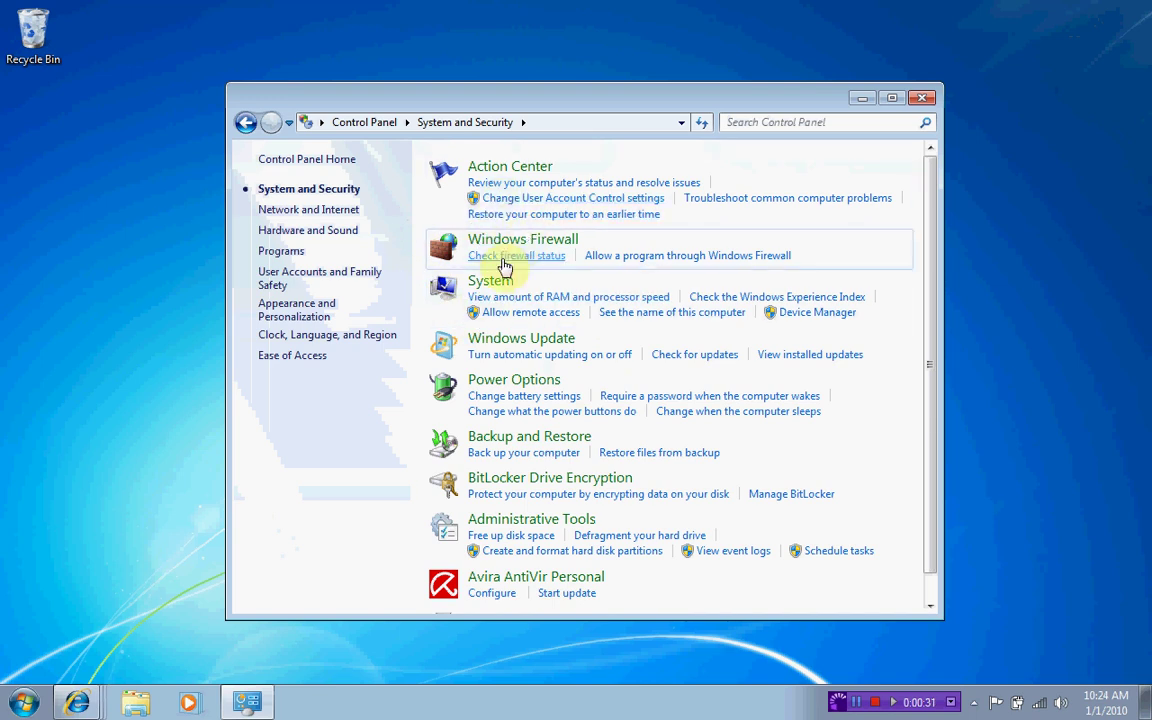
{"action": "left_click", "coordinate": [489, 283]}
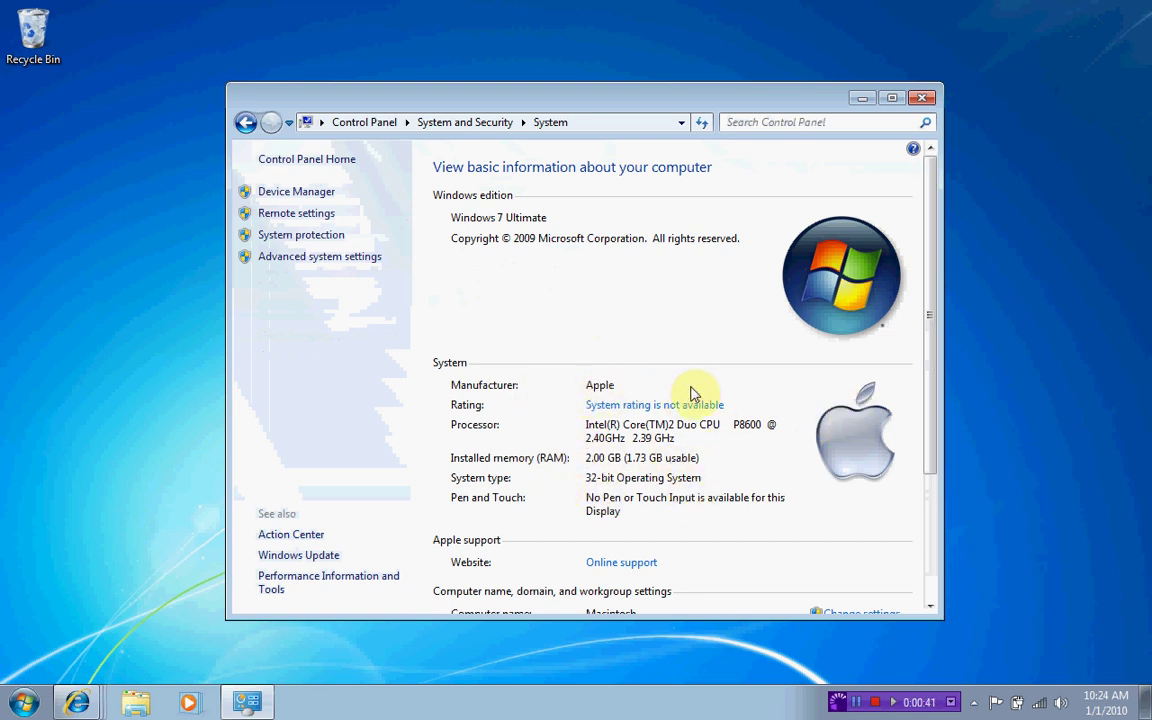
{"action": "scroll", "coordinate": [705, 515], "scroll_direction": "down", "scroll_amount": 1}
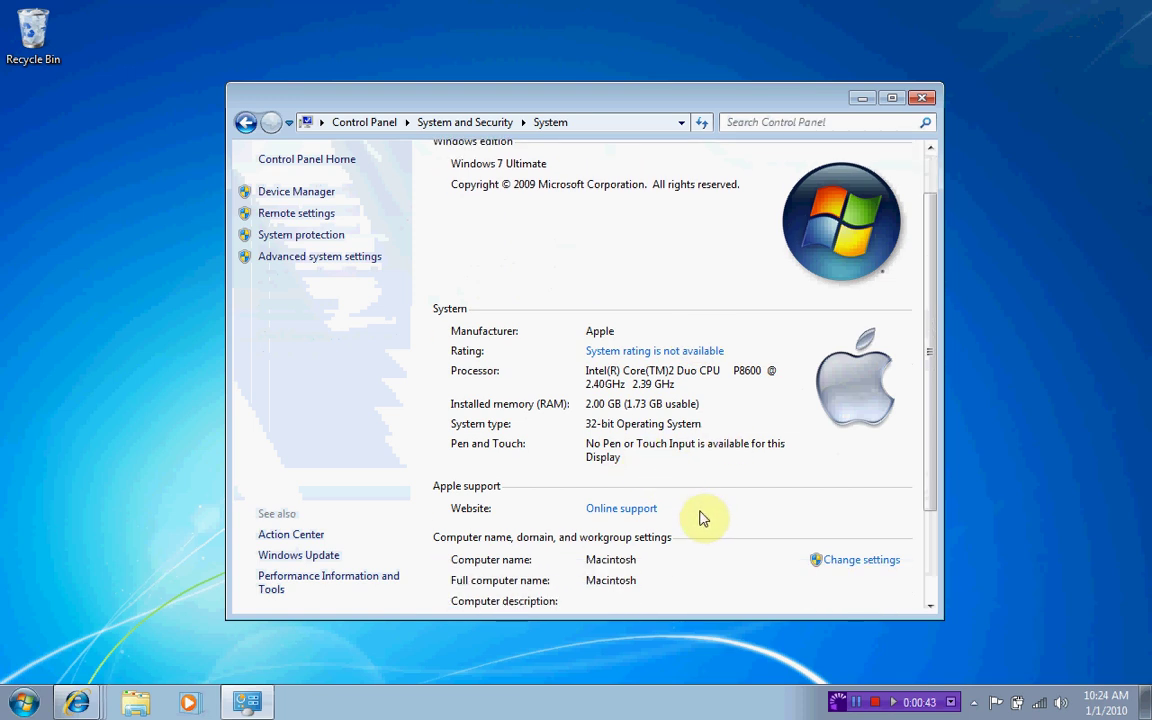
{"action": "scroll", "coordinate": [760, 490], "scroll_direction": "up", "scroll_amount": 1}
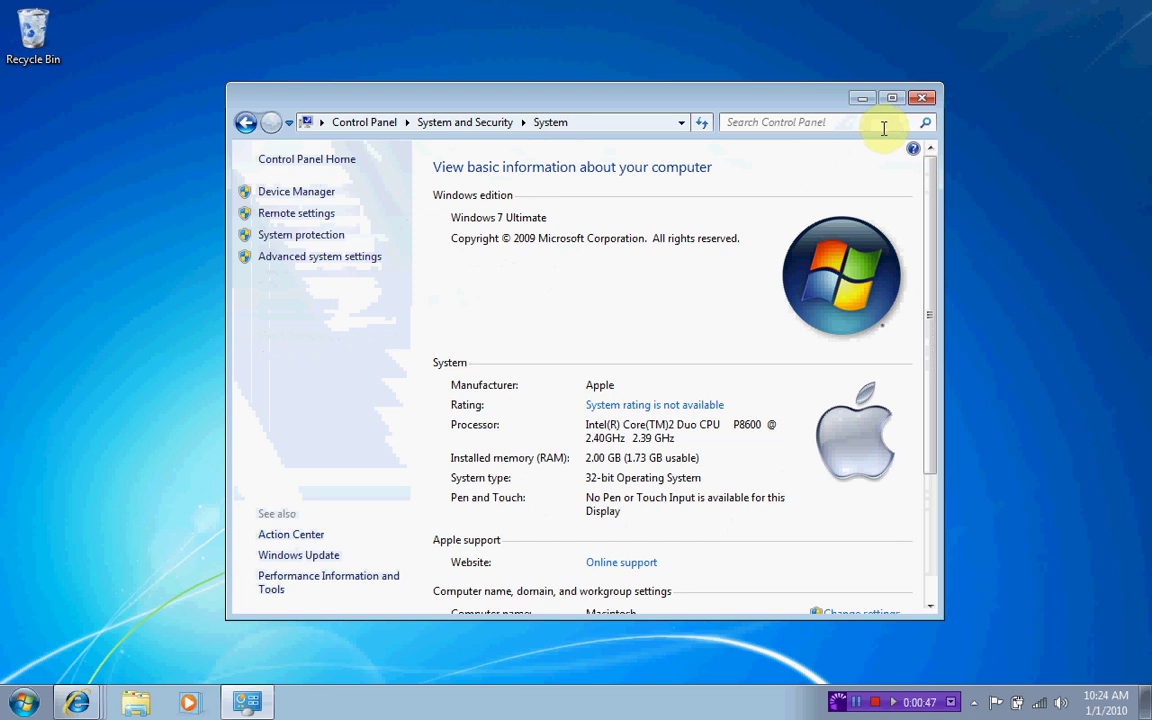
{"action": "left_click", "coordinate": [922, 99]}
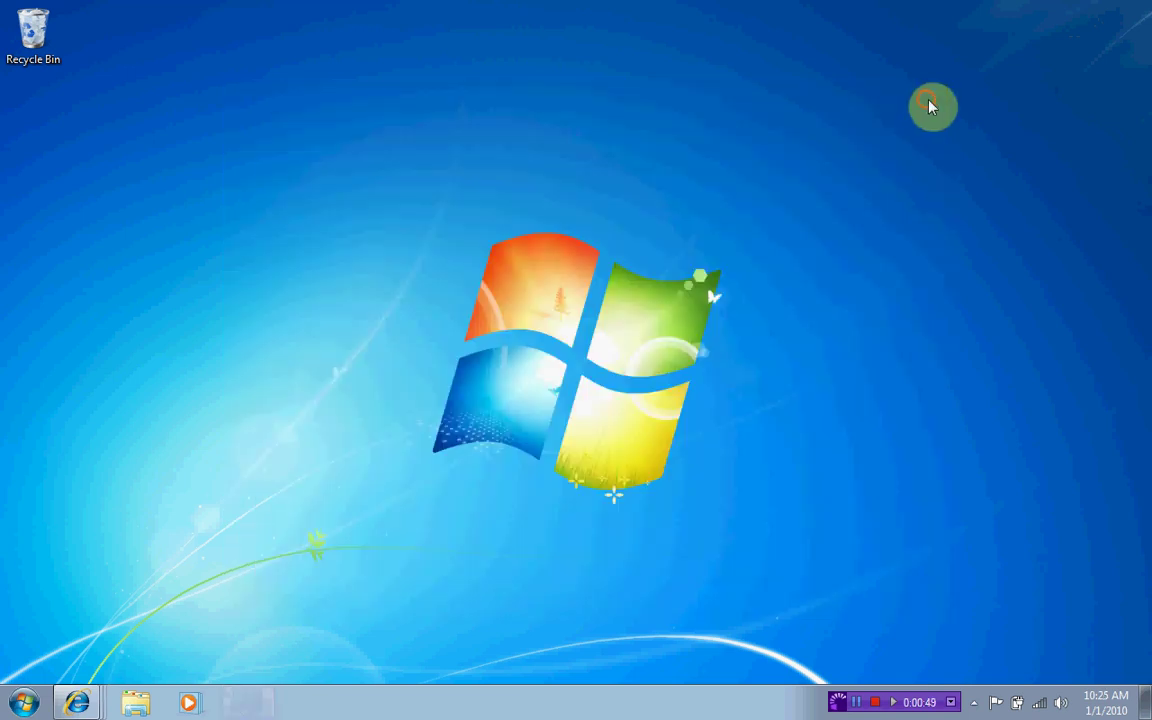
- Return to the Magic Mouse article in Internet Explorer and check the hidden notification icons for Bluetooth
{"action": "left_click", "coordinate": [75, 705]}
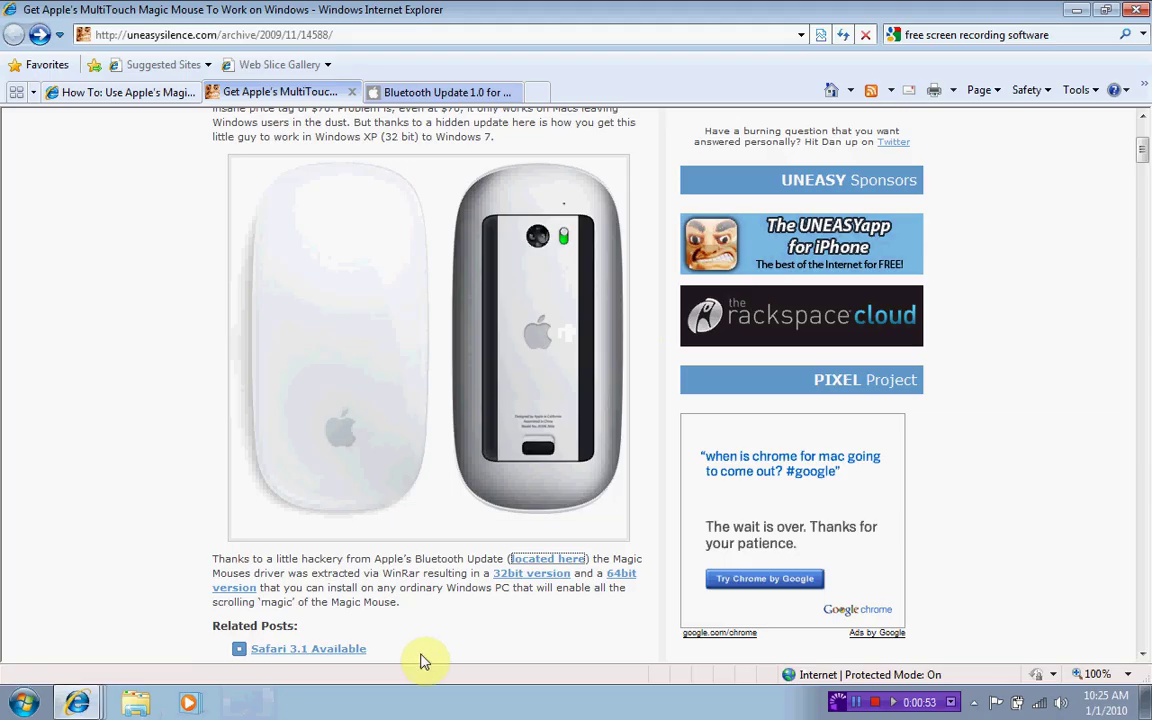
{"action": "left_click", "coordinate": [974, 702]}
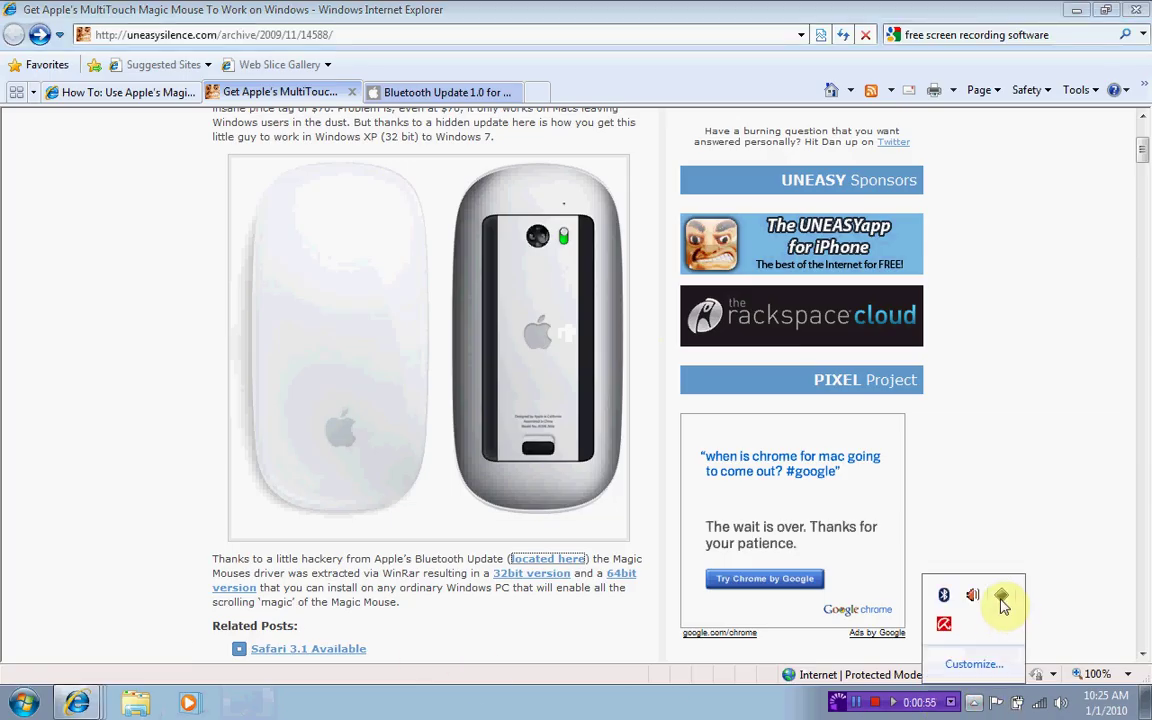
{"action": "left_click", "coordinate": [976, 530]}
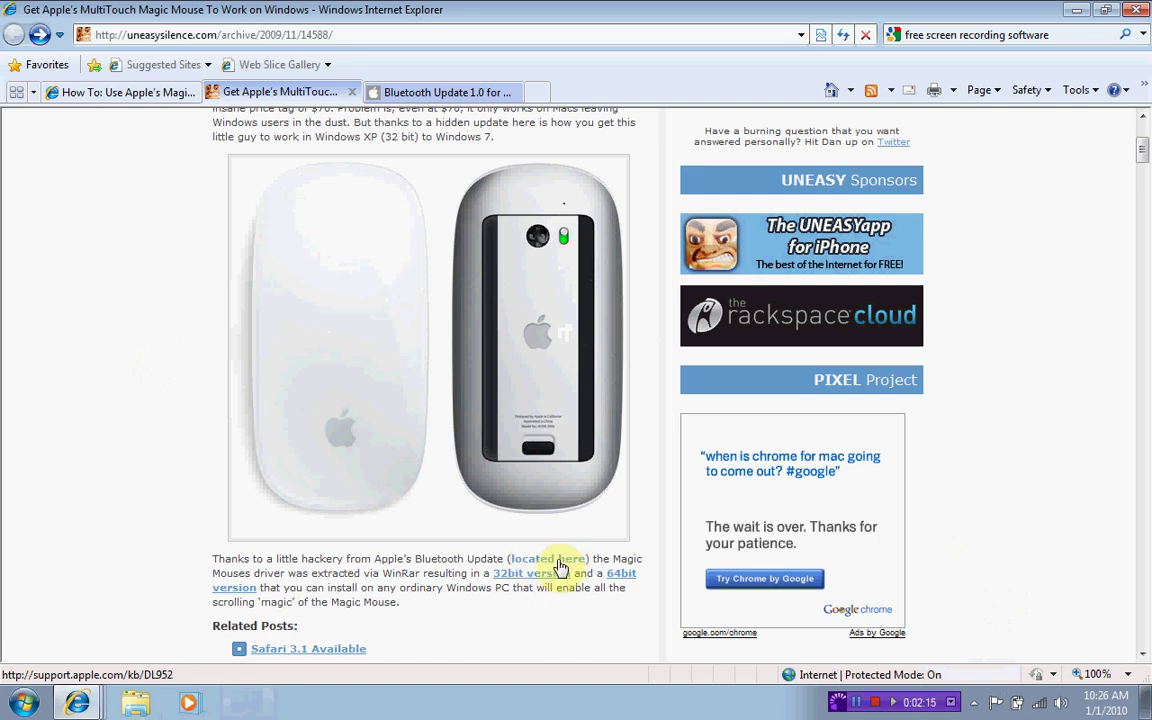
- Try to run AppleBcUpdate.exe from Apple's Bluetooth Update 1.0 for Windows page, dismiss the installer message and close that page
{"action": "left_click", "coordinate": [437, 91]}
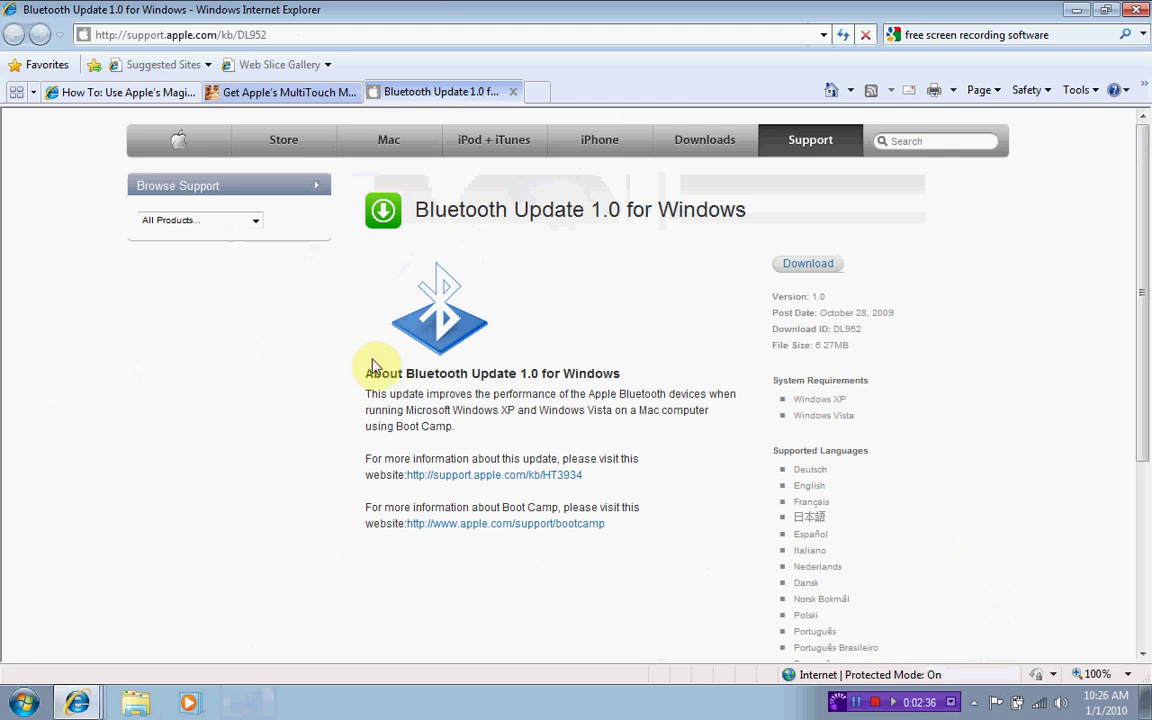
{"action": "left_click", "coordinate": [796, 266]}
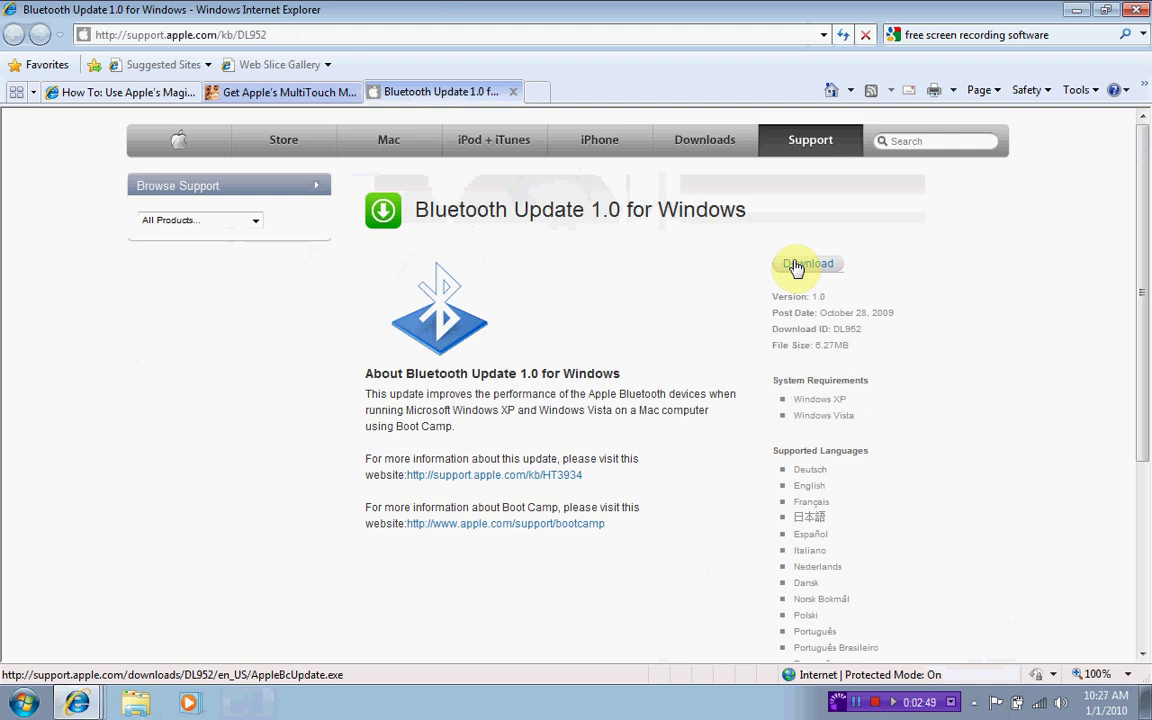
{"action": "left_click", "coordinate": [796, 266]}
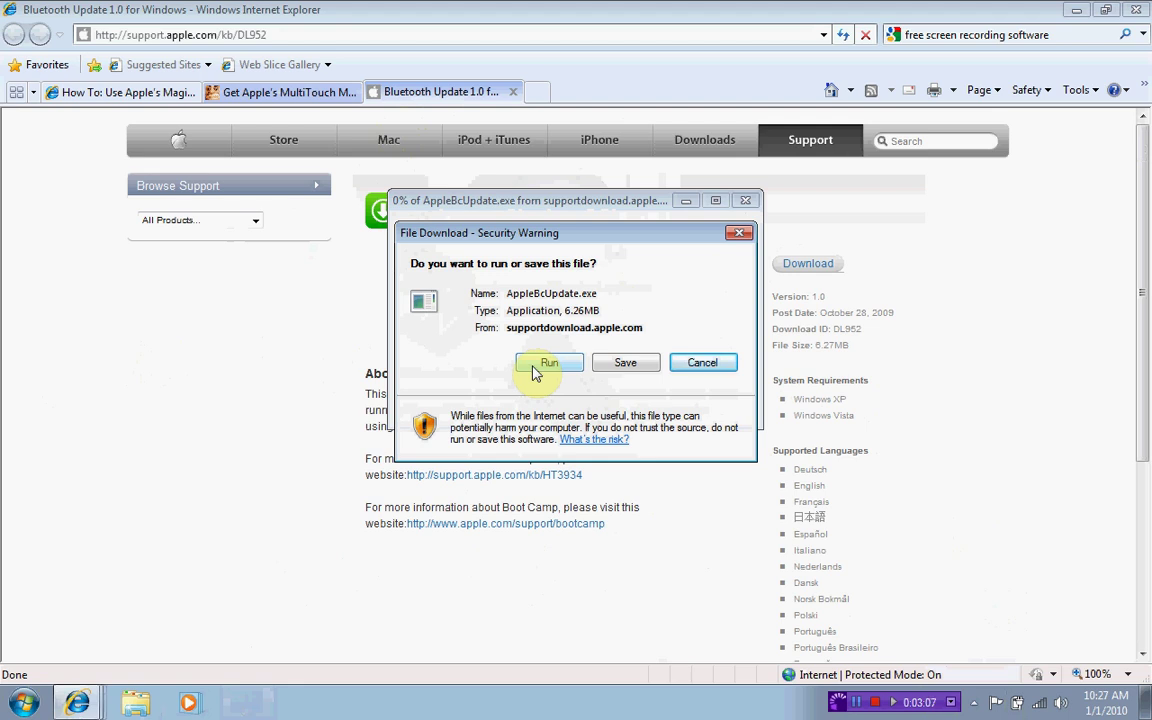
{"action": "left_click", "coordinate": [536, 366]}
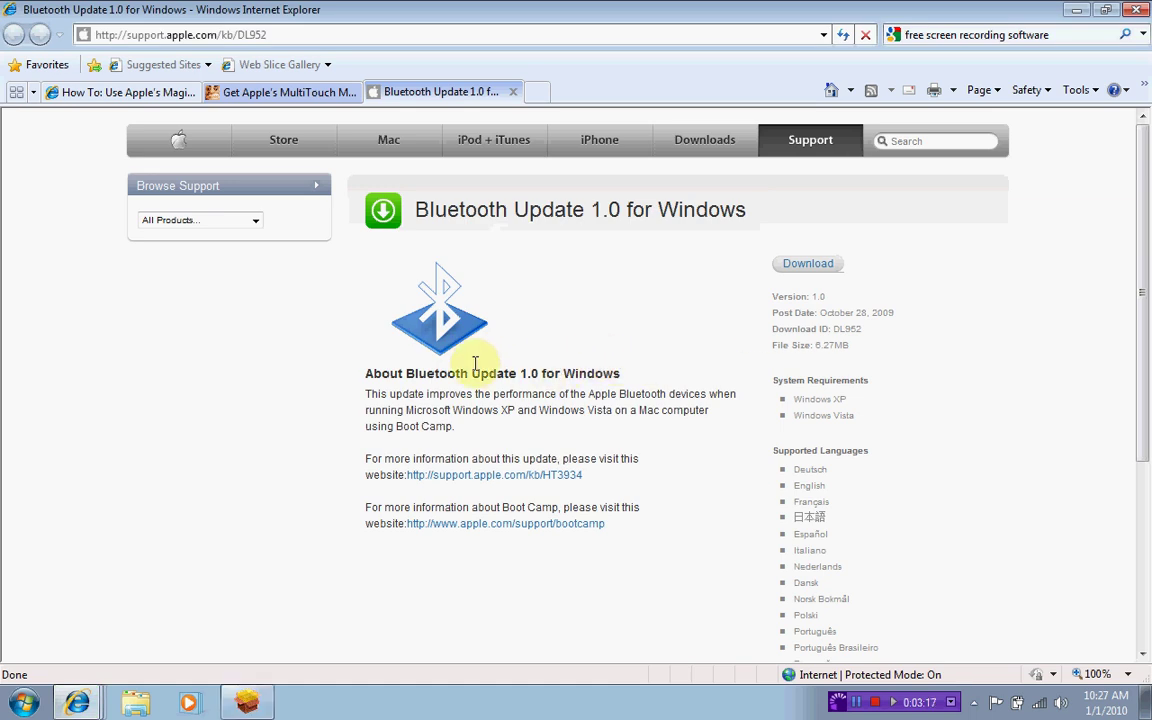
{"action": "left_click", "coordinate": [248, 702]}
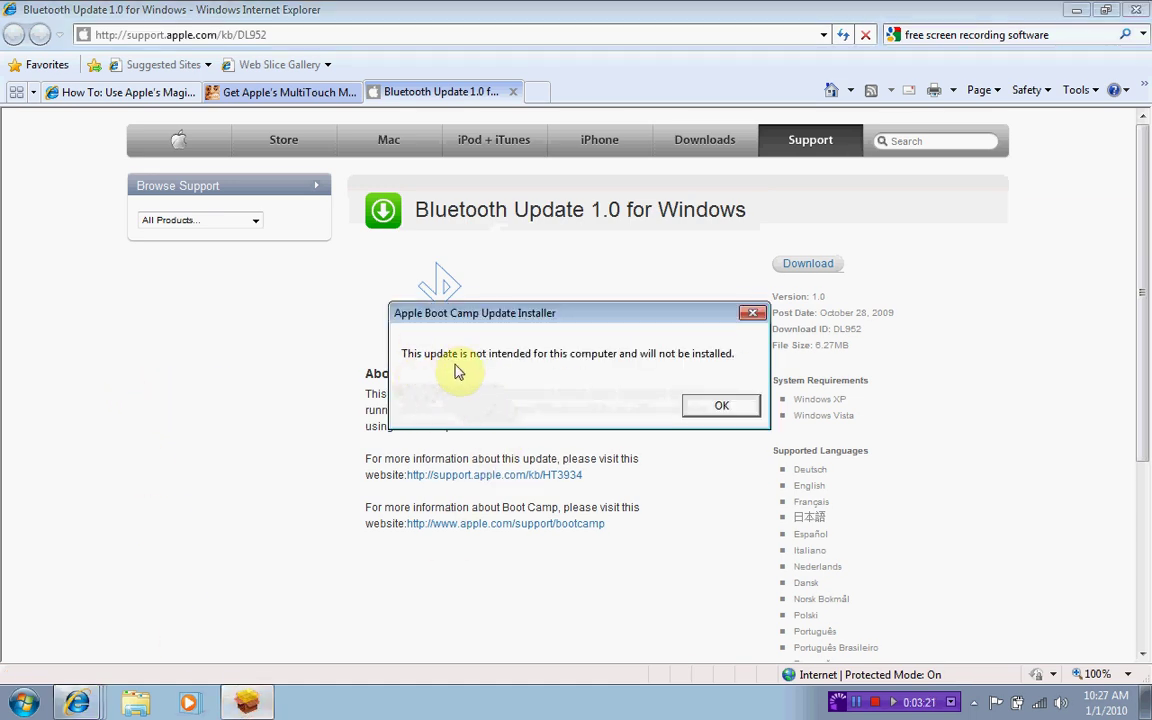
{"action": "left_click", "coordinate": [700, 406]}
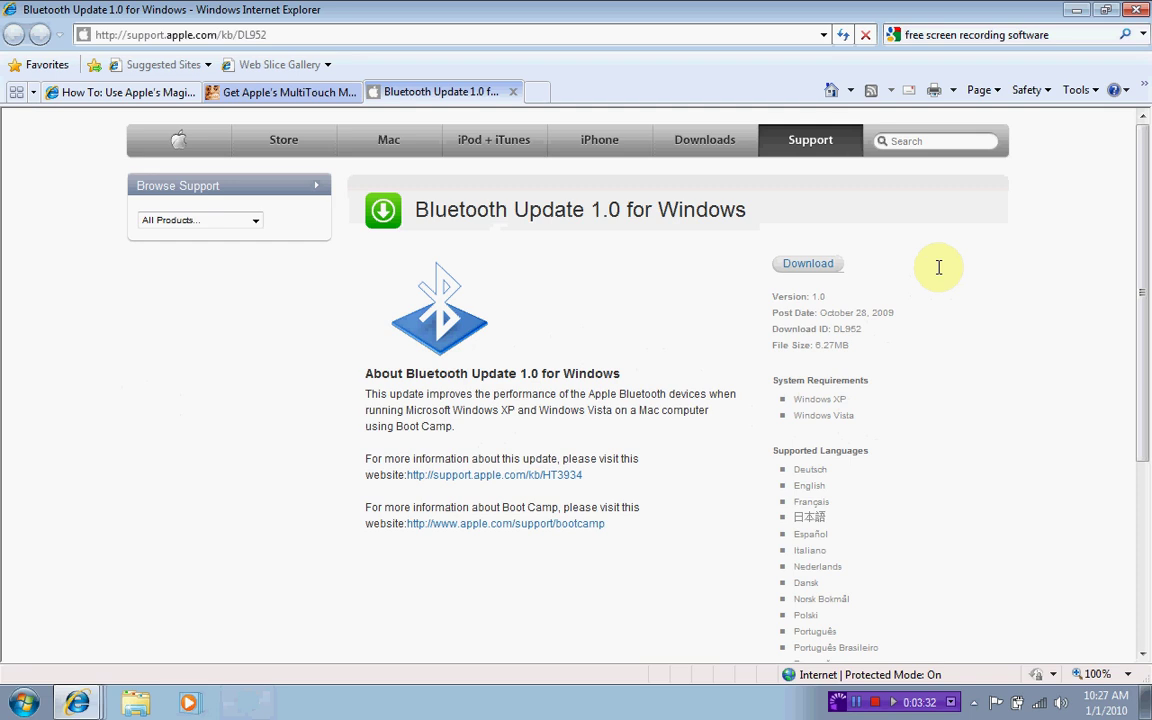
{"action": "left_click", "coordinate": [812, 264]}
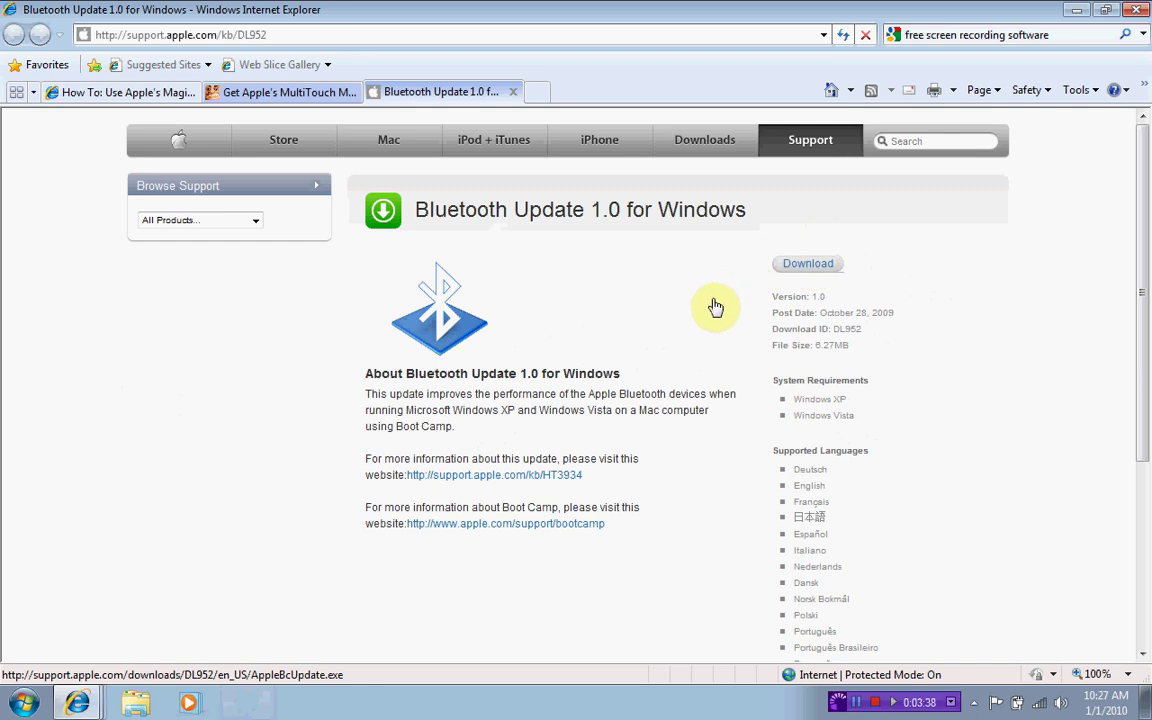
{"action": "left_click", "coordinate": [513, 99]}
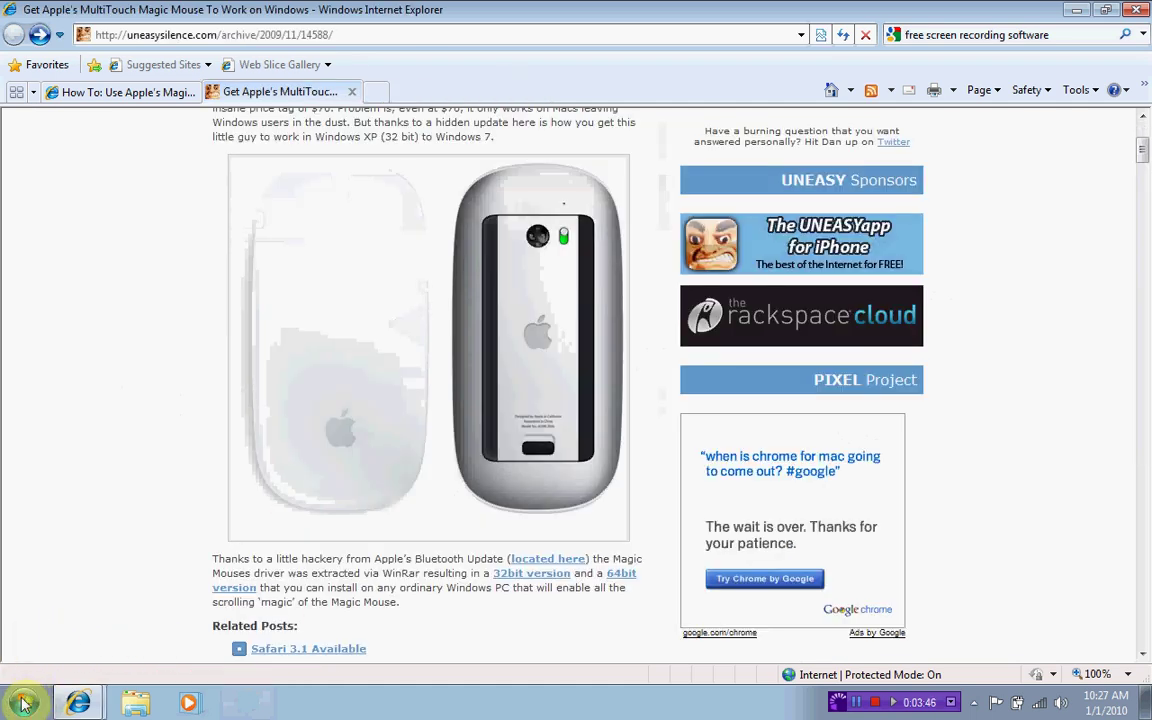
- Open the Downloads folder in Windows Explorer and open the AppleBcUpdate file as an archive with WinRAR
{"action": "key", "text": "super"}
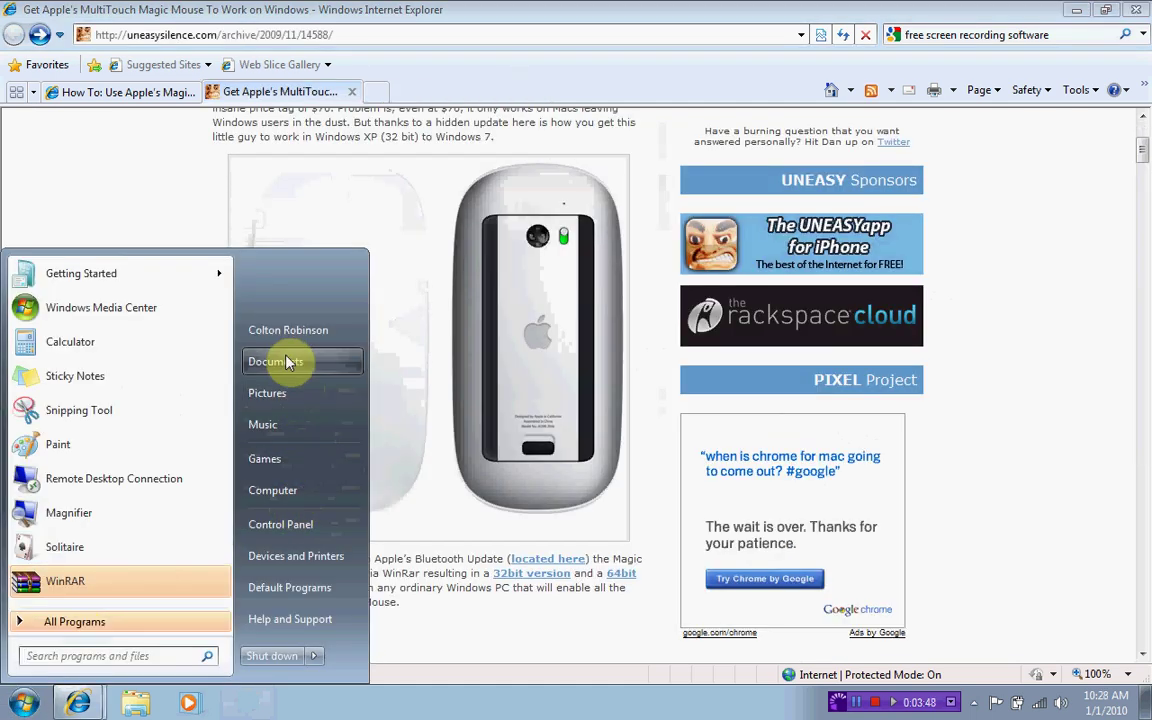
{"action": "left_click", "coordinate": [285, 491]}
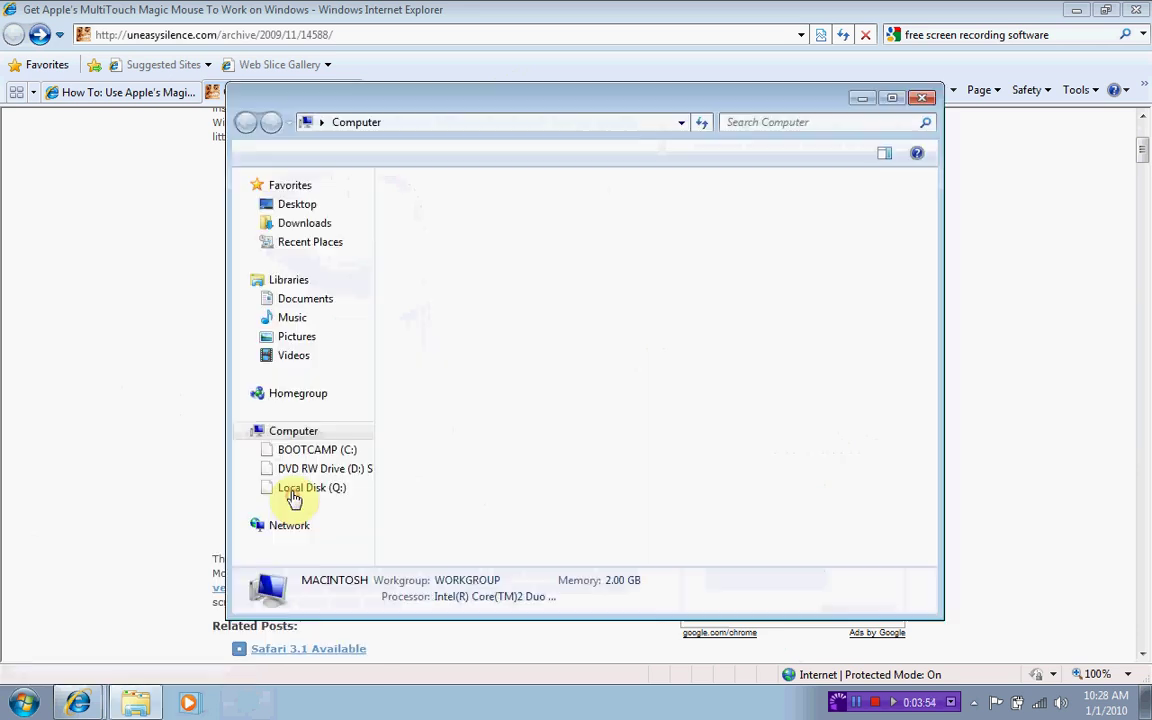
{"action": "left_click", "coordinate": [311, 220]}
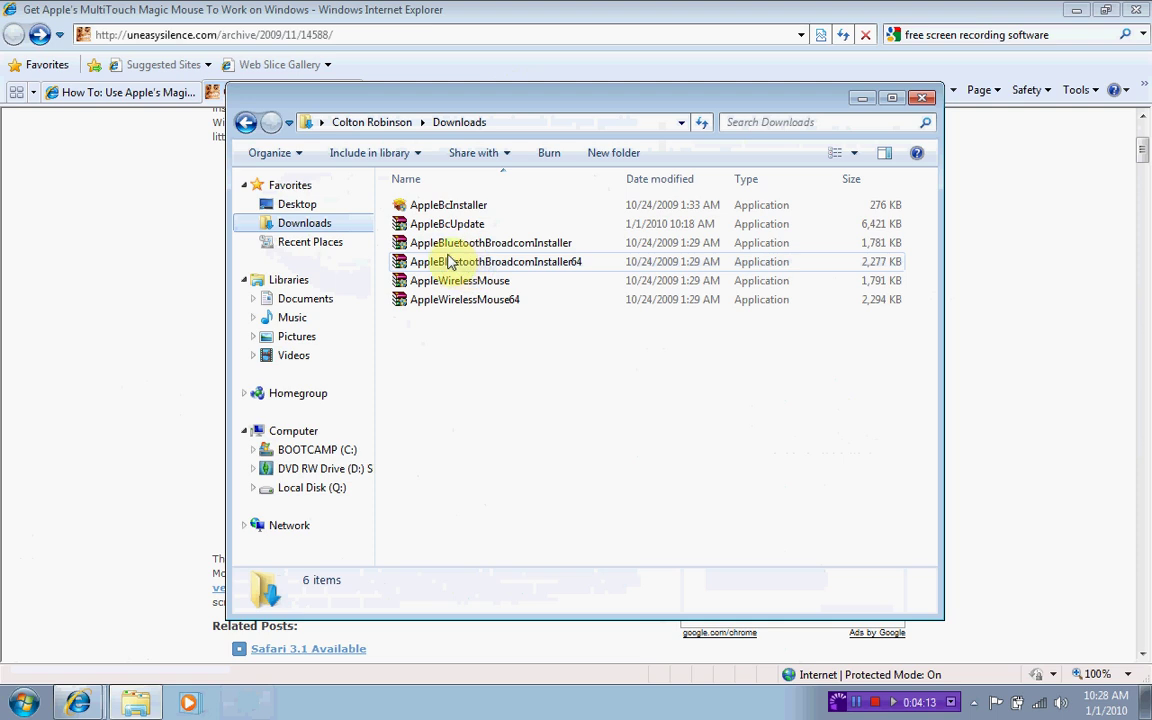
{"action": "left_click", "coordinate": [470, 226]}
{"action": "right_click", "coordinate": [474, 214]}
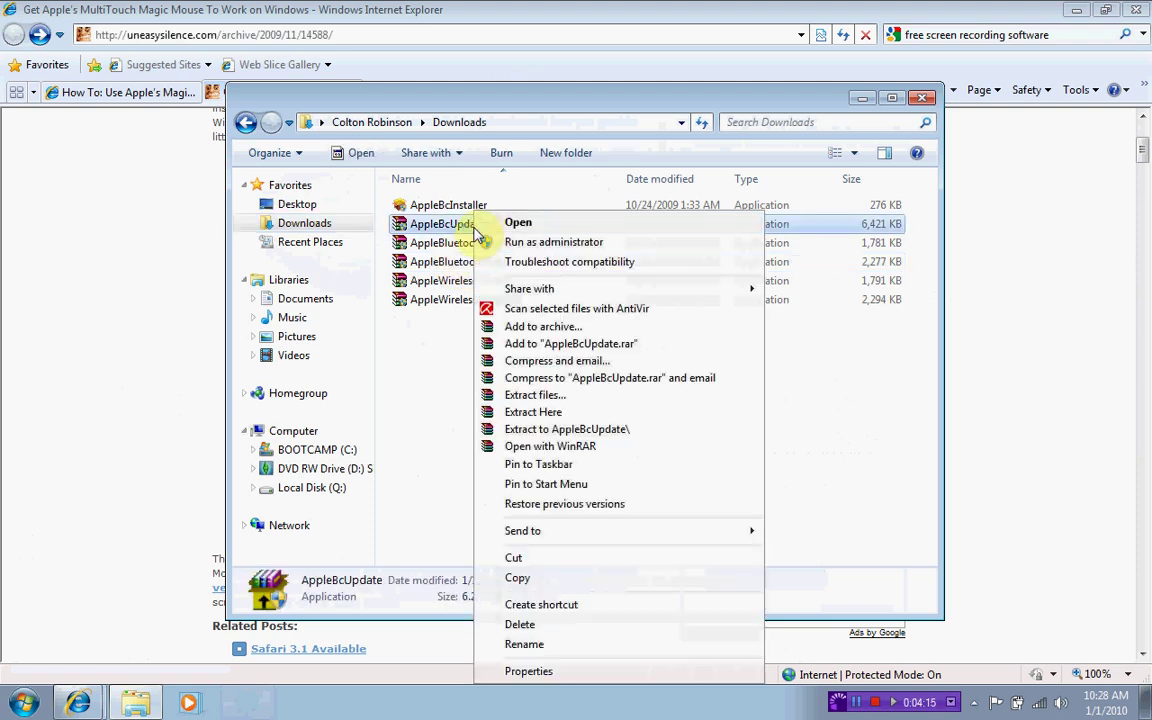
{"action": "left_click", "coordinate": [602, 447]}
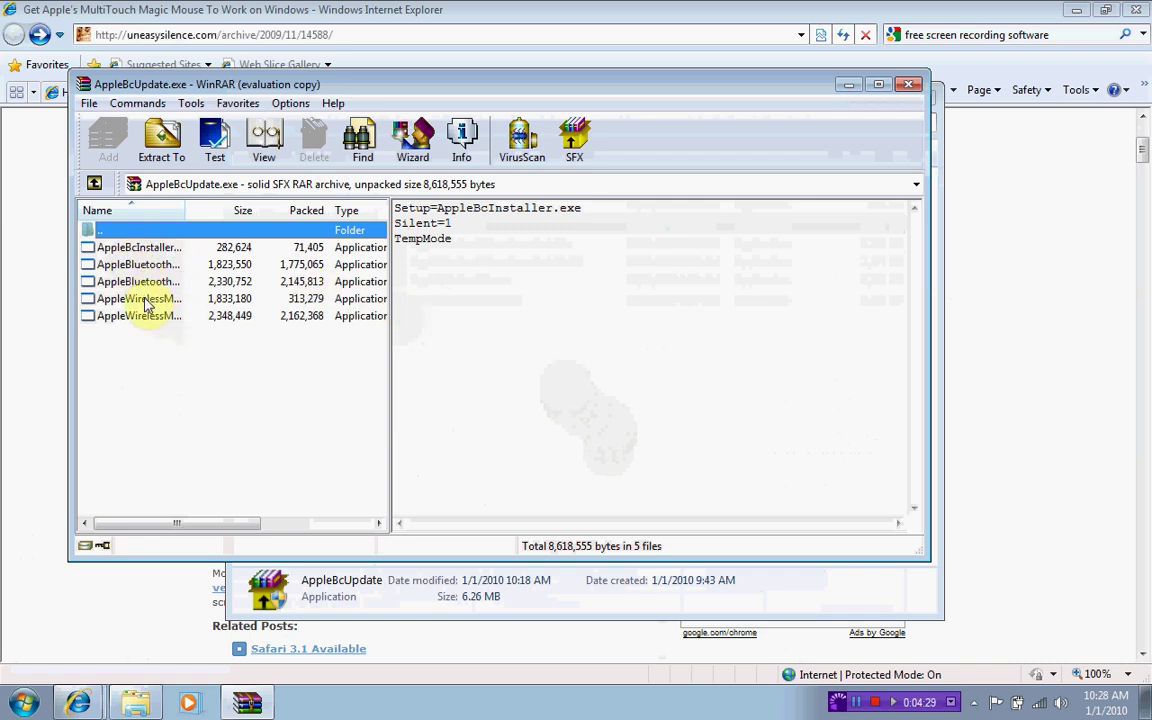
- Choose the Downloads folder as the archive's extraction destination, cancel the extraction and close WinRAR
{"action": "left_click", "coordinate": [165, 145]}
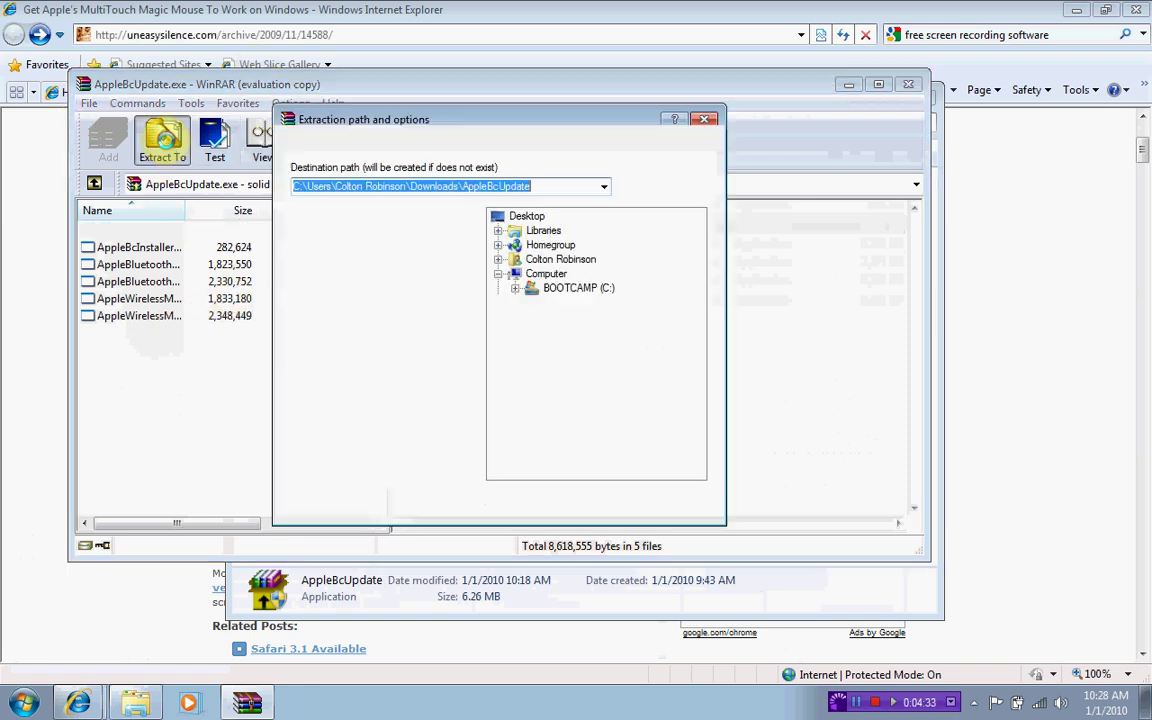
{"action": "left_click", "coordinate": [498, 259]}
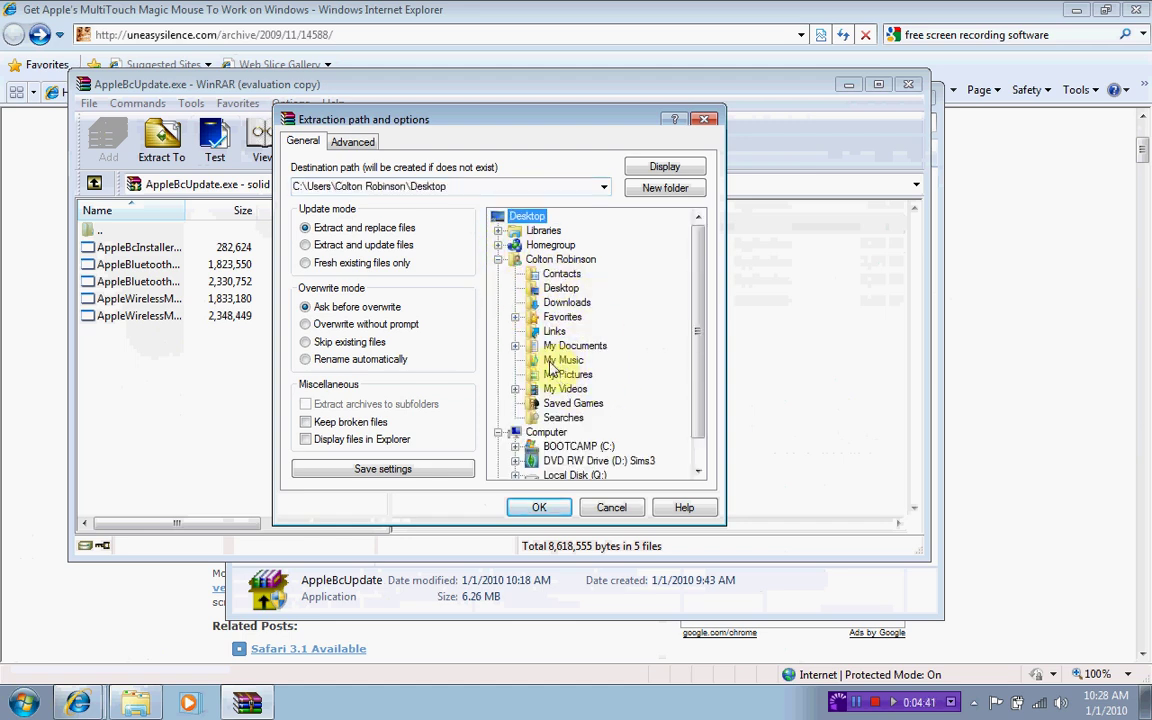
{"action": "left_click", "coordinate": [555, 302]}
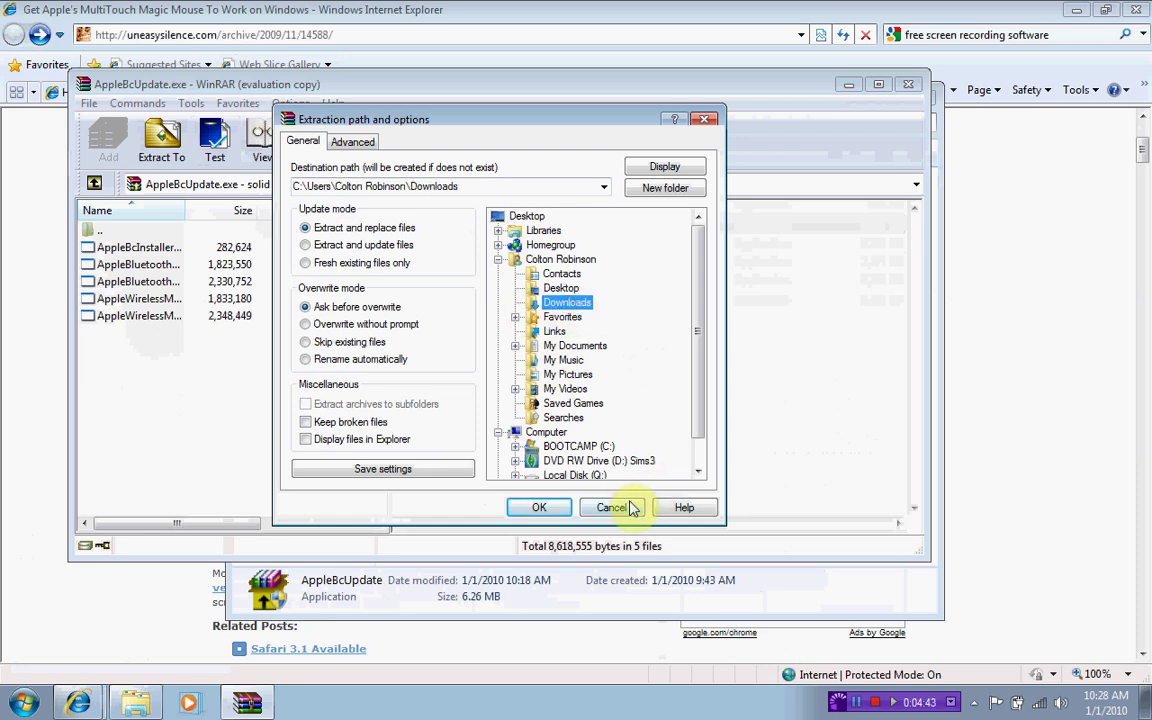
{"action": "left_click", "coordinate": [631, 508]}
{"action": "left_click", "coordinate": [908, 84]}
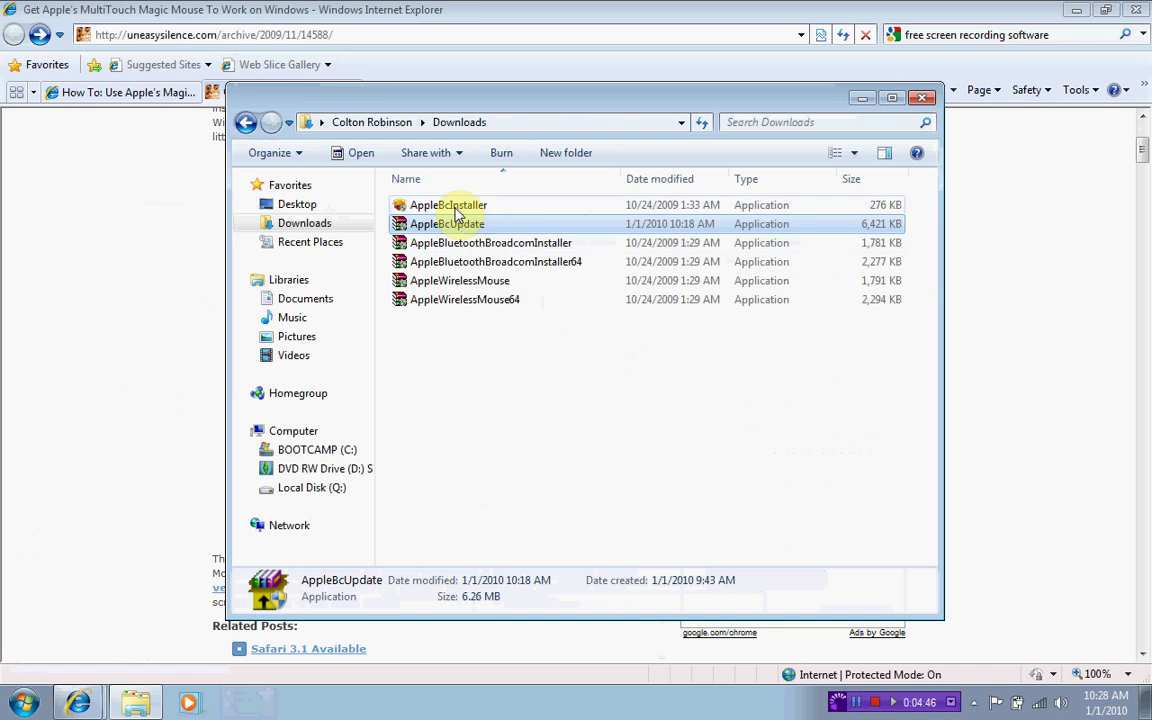
- Compare the 64-bit and 32-bit AppleBluetoothBroadcomInstaller and AppleWirelessMouse files in the Downloads folder by selecting them individually
{"action": "left_click", "coordinate": [465, 330]}
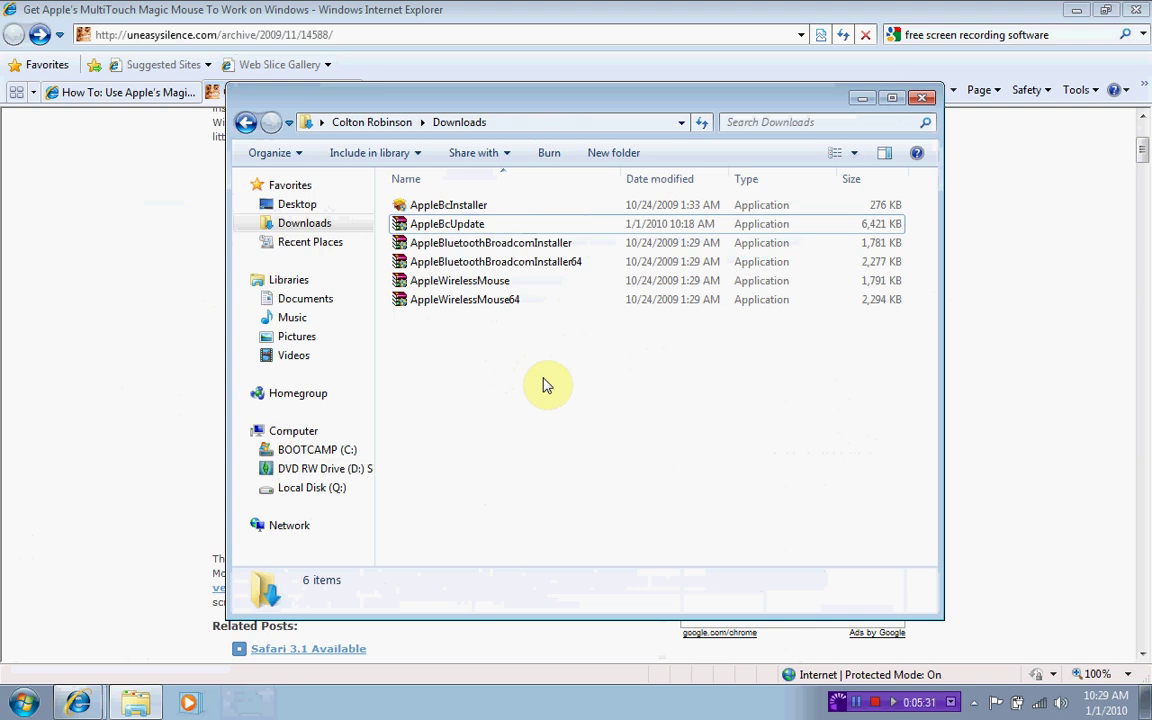
{"action": "left_click", "coordinate": [528, 263]}
{"action": "left_click", "coordinate": [500, 300]}
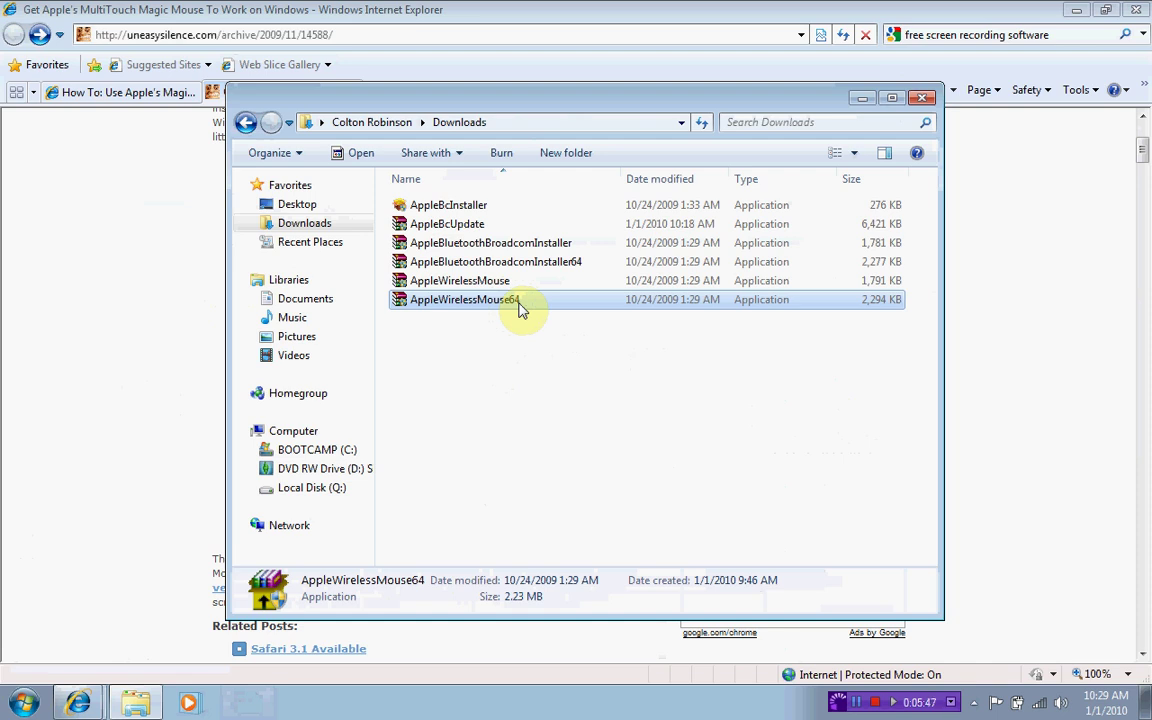
{"action": "left_click", "coordinate": [548, 244]}
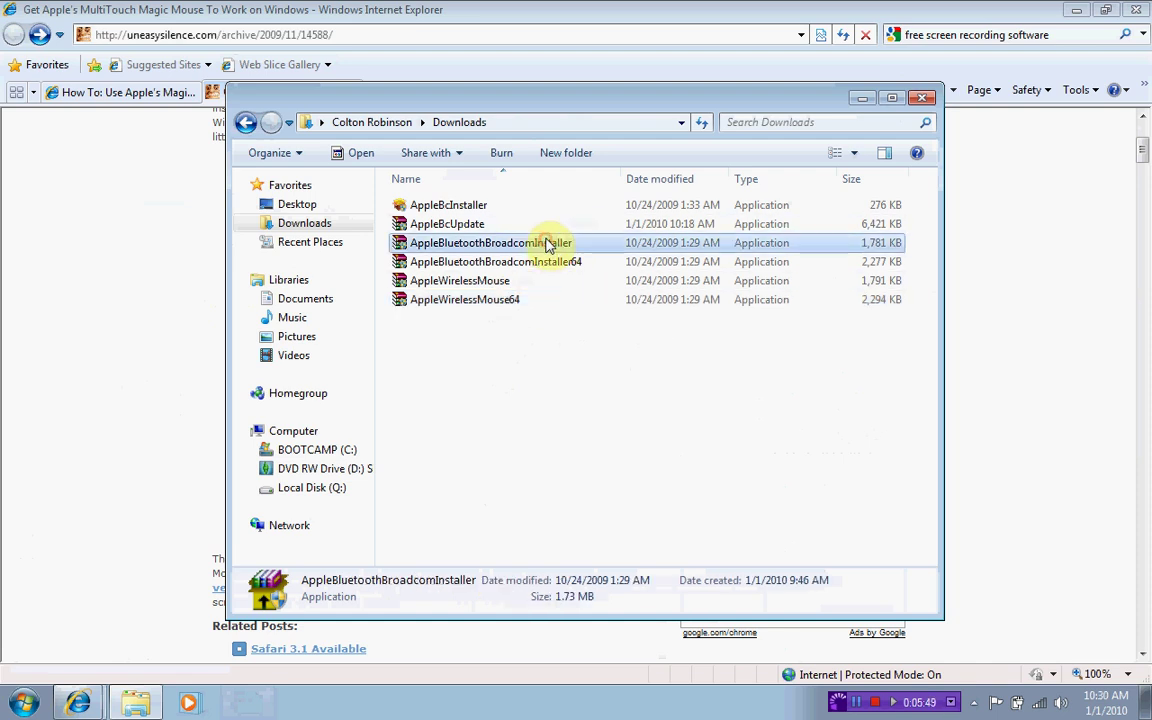
{"action": "left_click", "coordinate": [514, 281]}
- Run AppleBluetoothBroadcomInstaller, accept its license agreement and cancel the driver installation
{"action": "left_click", "coordinate": [521, 245]}
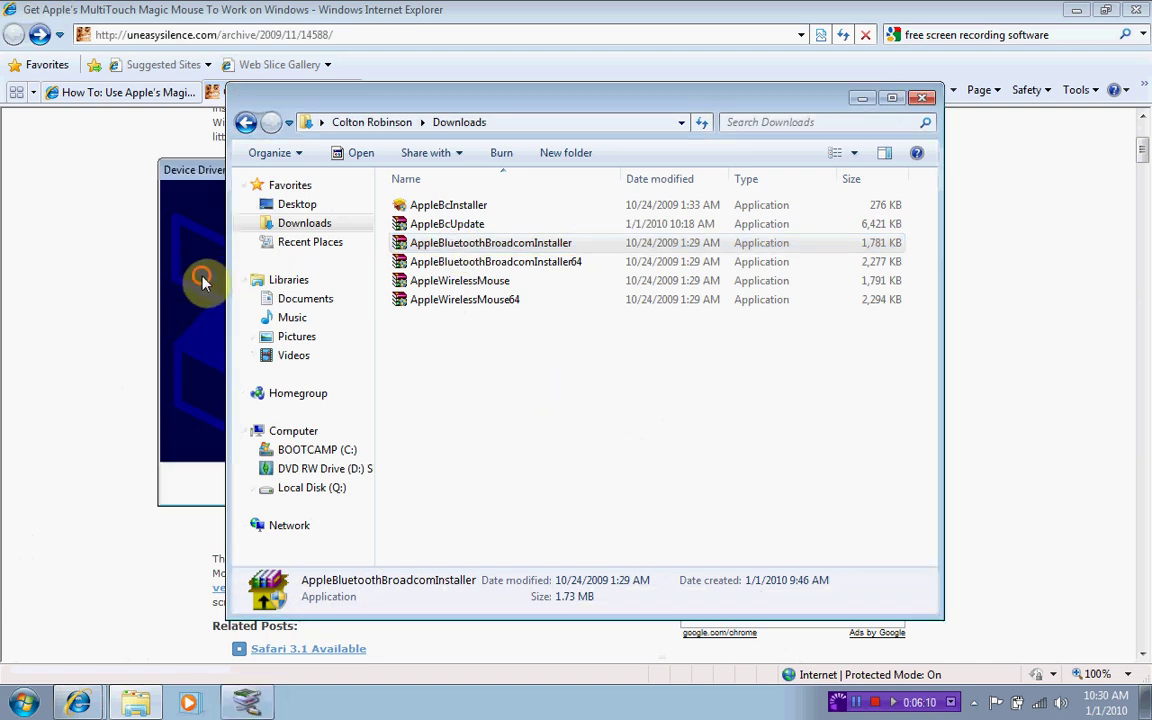
{"action": "left_click", "coordinate": [468, 484]}
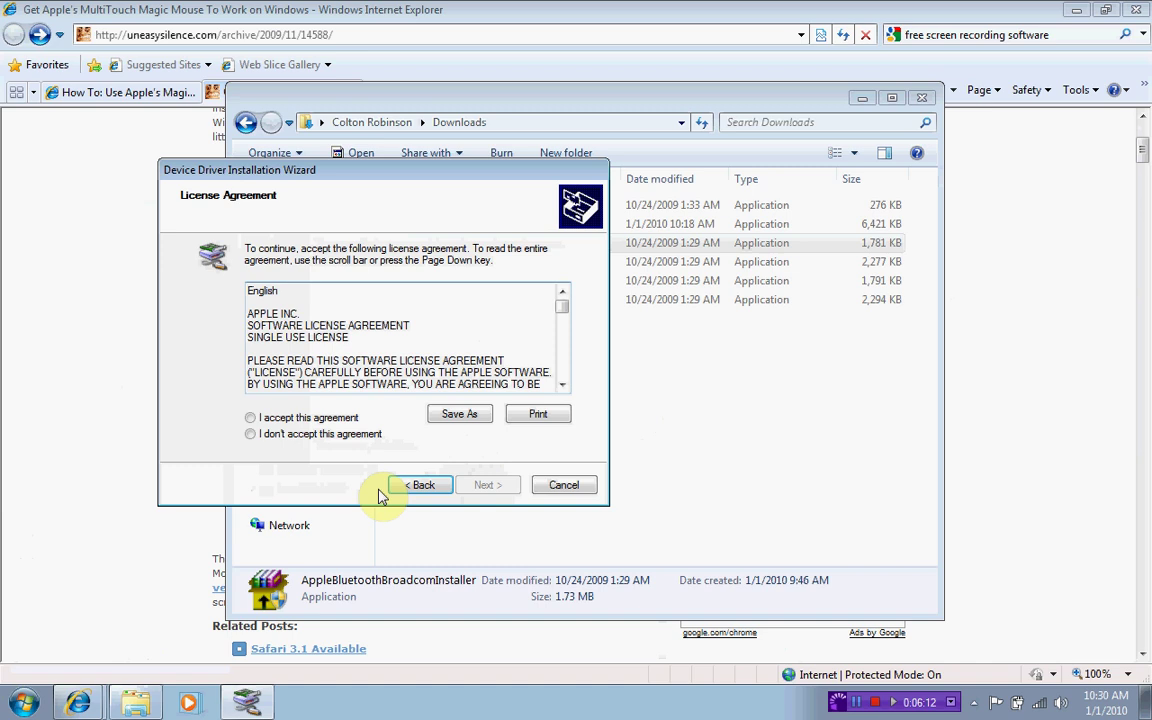
{"action": "left_click", "coordinate": [320, 418]}
{"action": "left_click", "coordinate": [563, 486]}
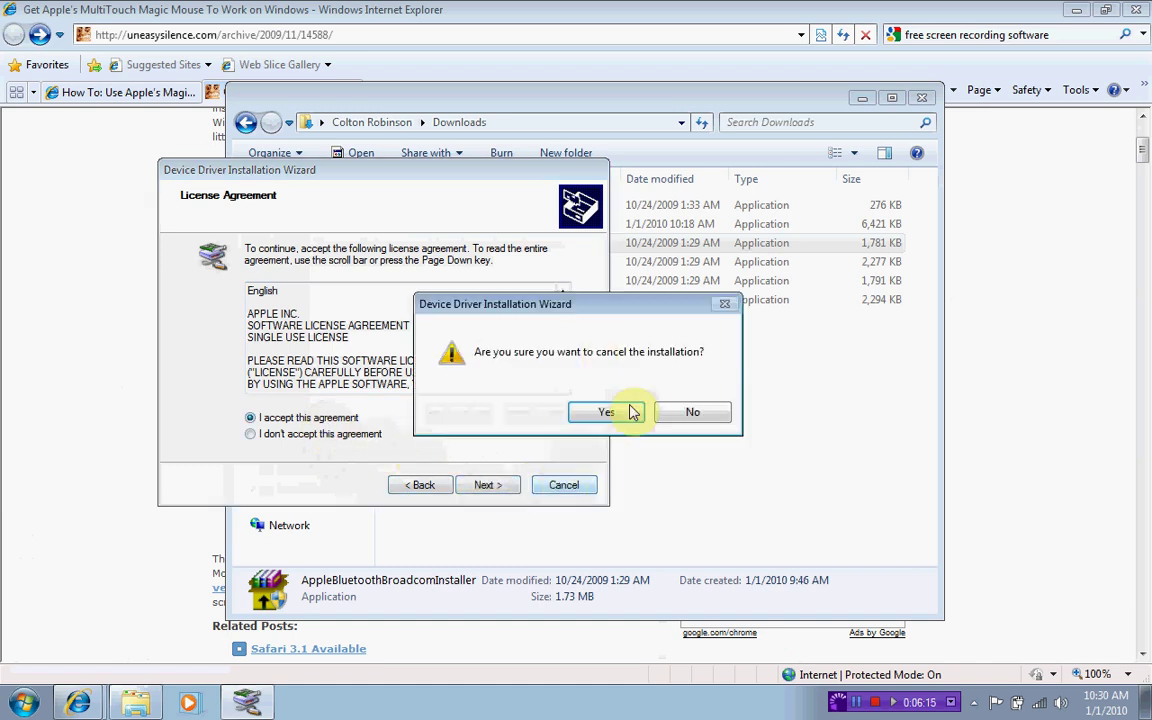
{"action": "left_click", "coordinate": [632, 410]}
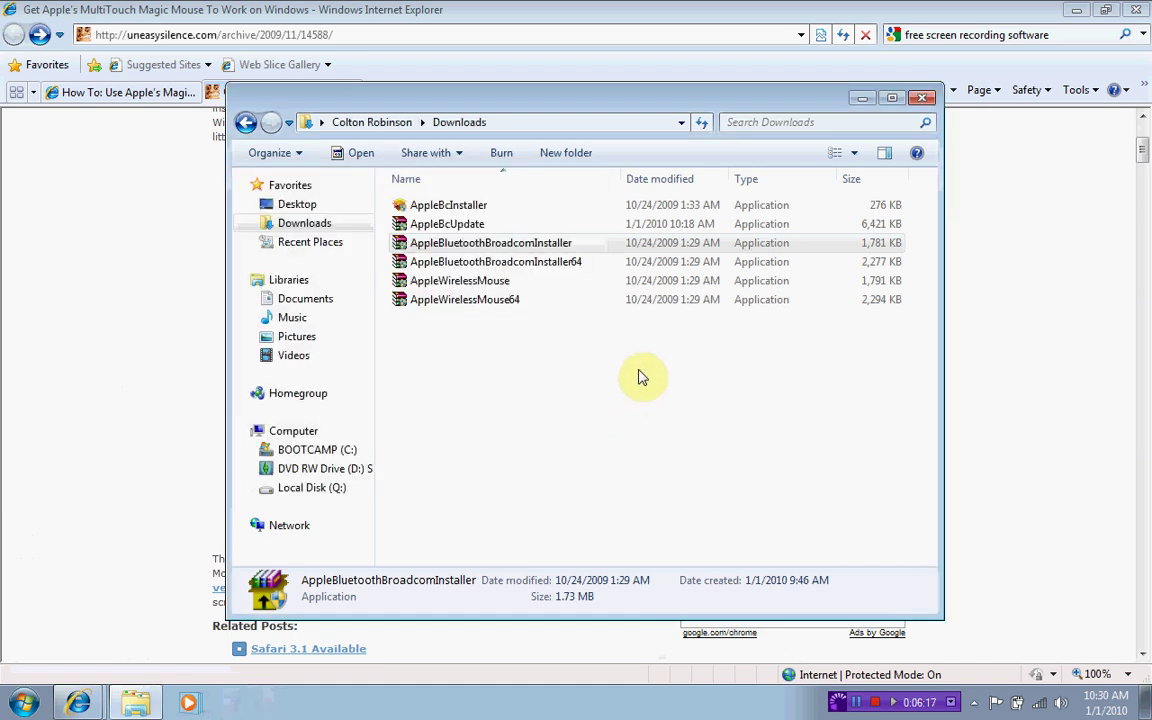
- Run AppleWirelessMouse from the Downloads folder, accept its license agreement and cancel the driver installation
{"action": "left_click", "coordinate": [452, 280]}
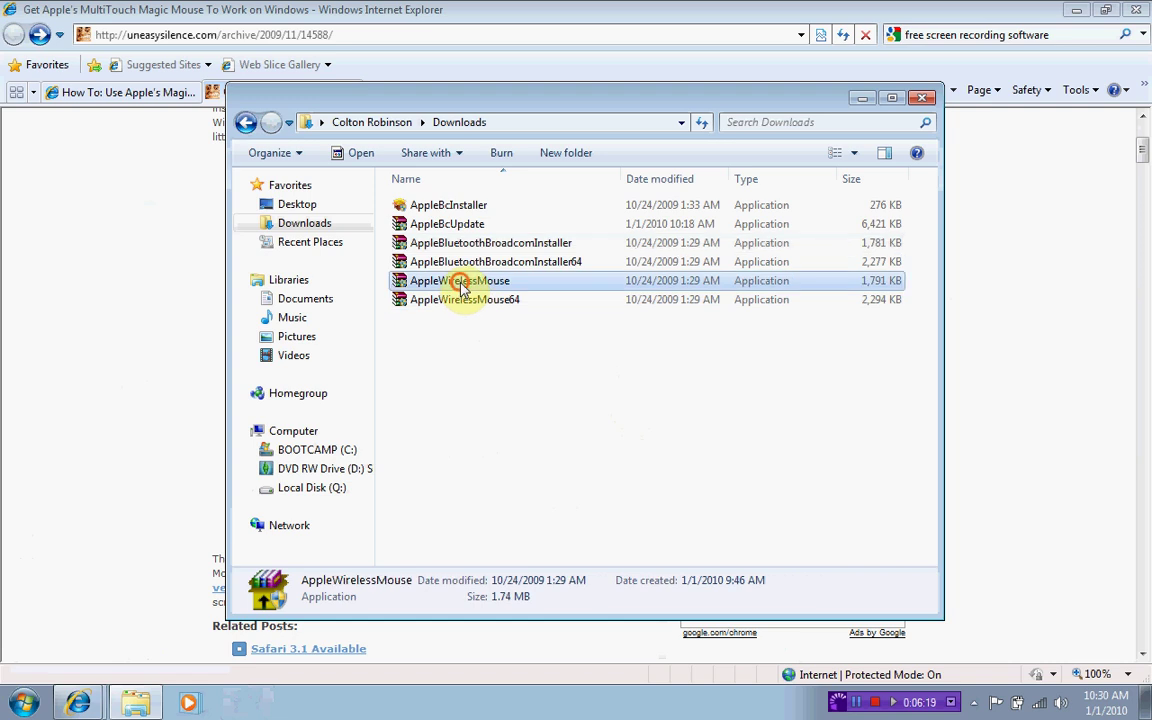
{"action": "left_click", "coordinate": [330, 348]}
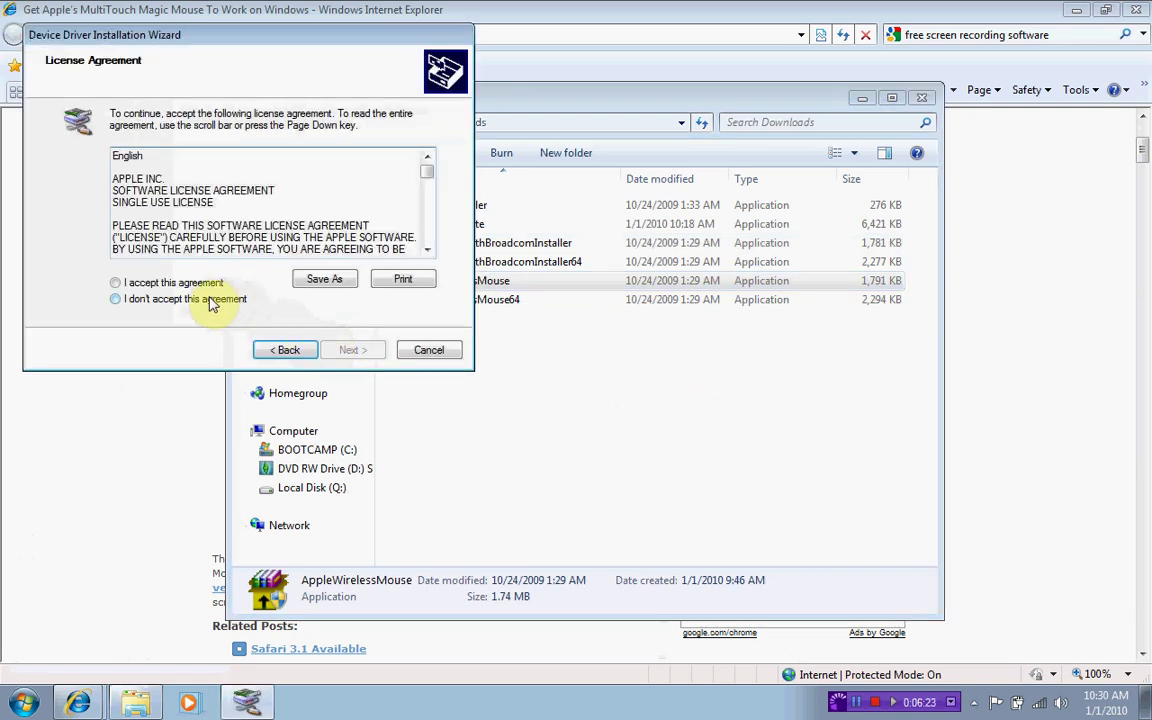
{"action": "left_click", "coordinate": [430, 351]}
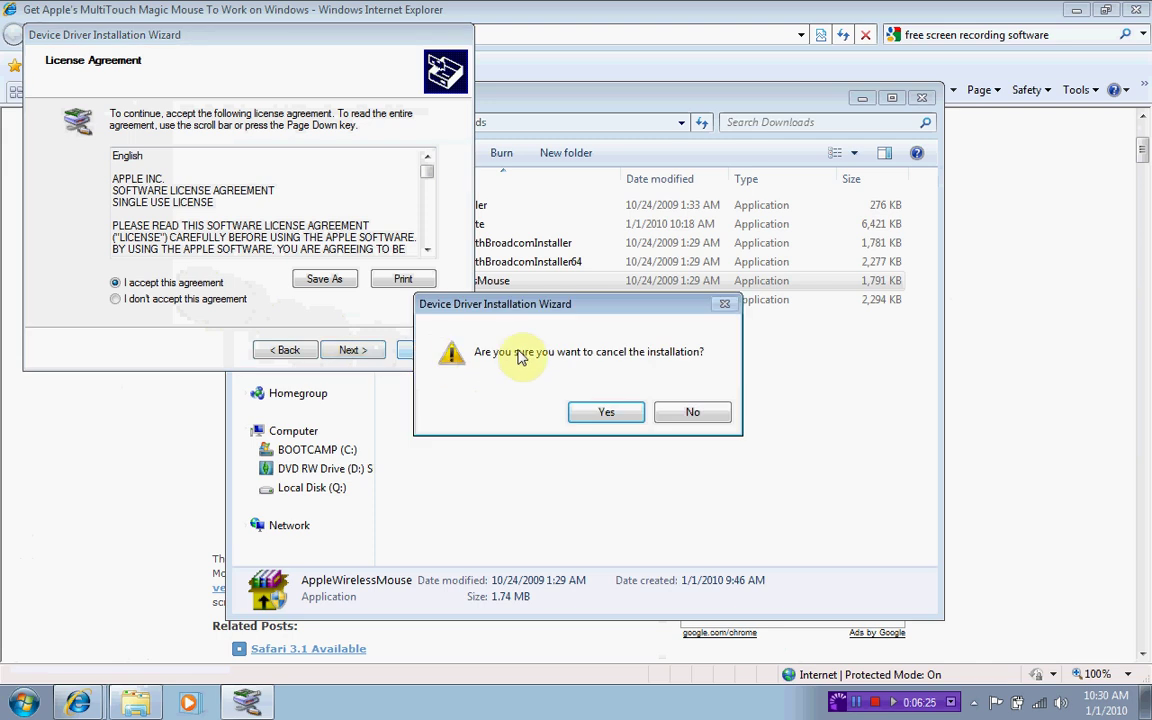
{"action": "left_click", "coordinate": [603, 418]}
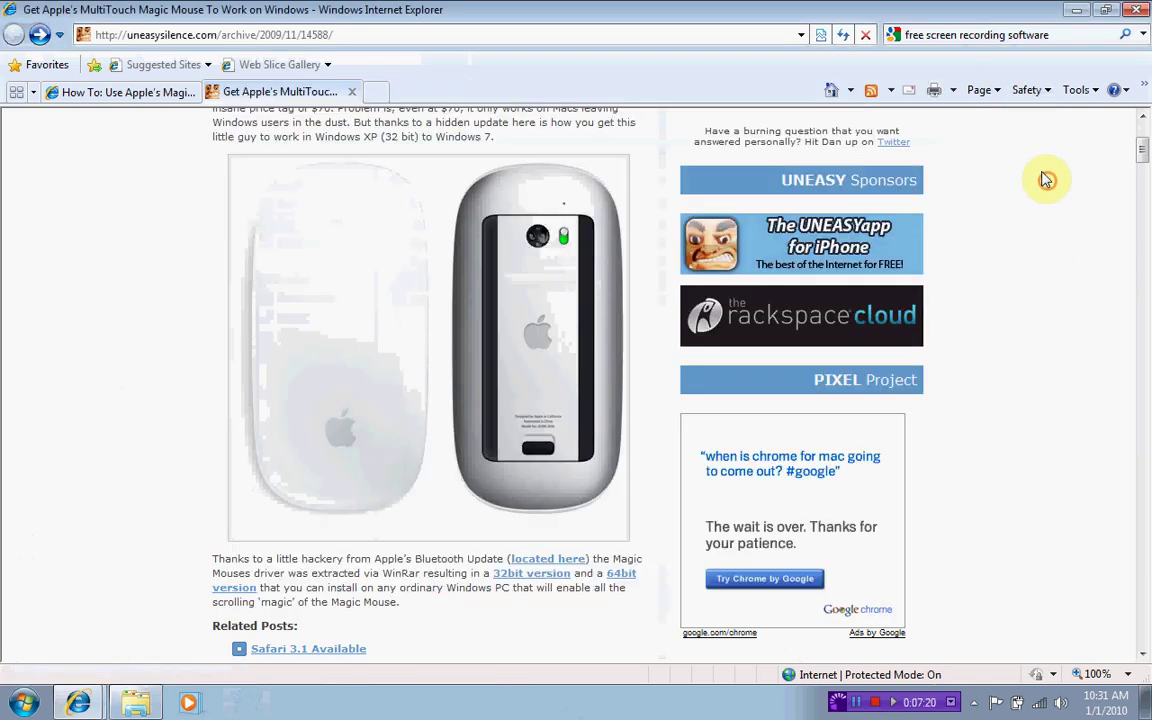
- Test the mouse's vertical scrolling in both directions on the Magic Mouse article and its comments in Internet Explorer
{"action": "left_click", "coordinate": [955, 172]}
{"action": "scroll", "coordinate": [1008, 167], "scroll_direction": "down", "scroll_amount": 20}
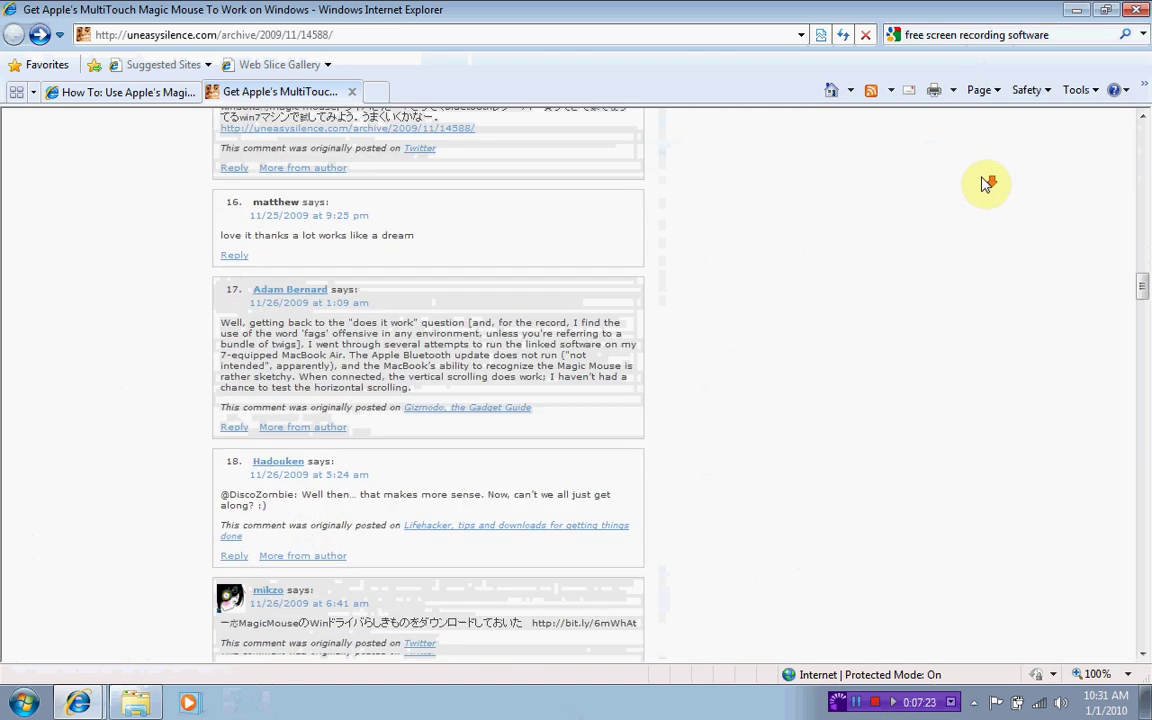
{"action": "scroll", "coordinate": [985, 180], "scroll_direction": "up", "scroll_amount": 15}
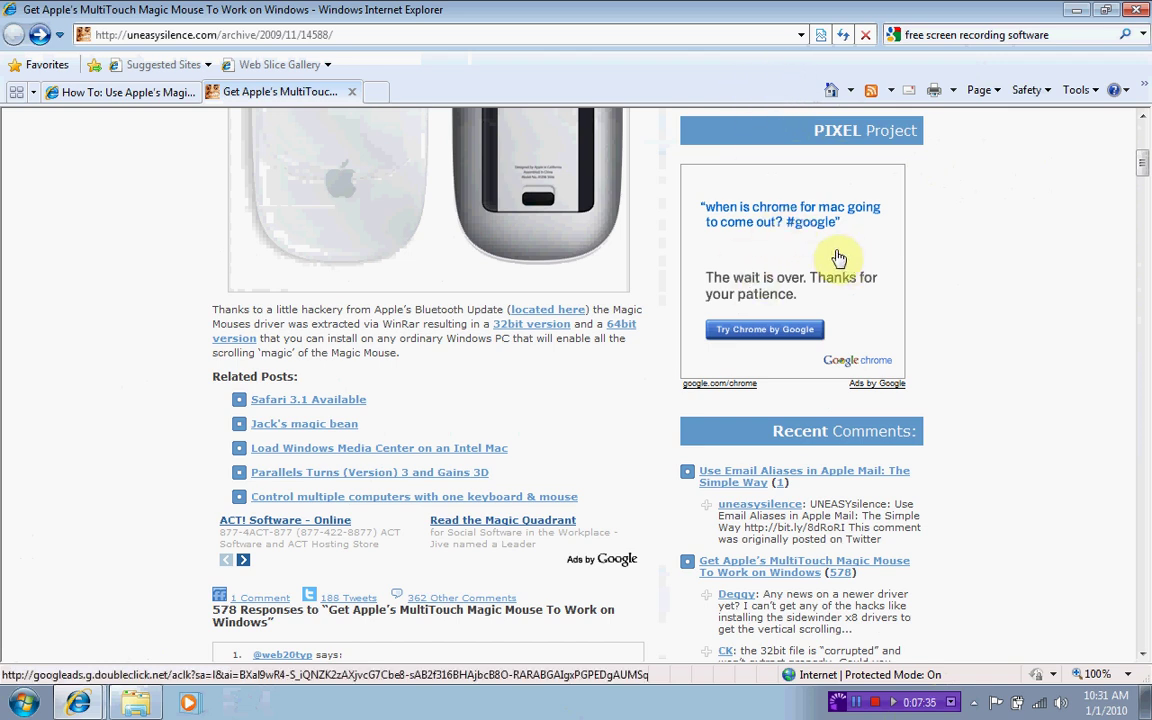
{"action": "scroll", "coordinate": [930, 300], "scroll_direction": "up", "scroll_amount": 5}
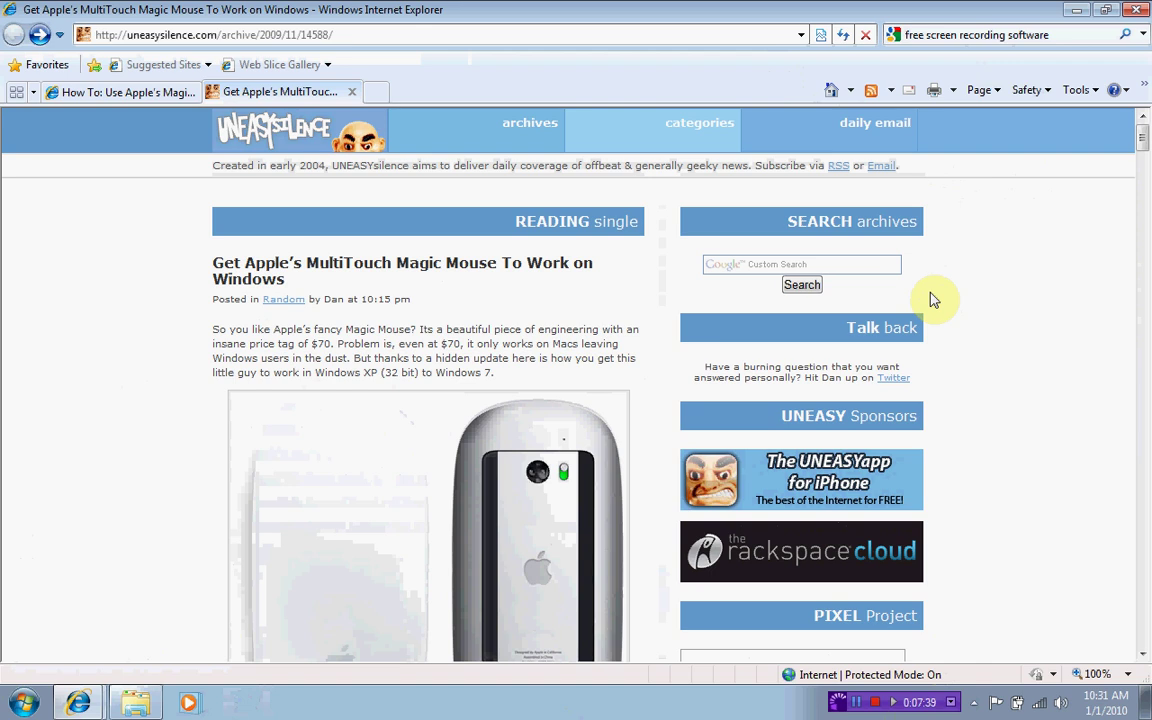
{"action": "scroll", "coordinate": [925, 323], "scroll_direction": "down", "scroll_amount": 15}
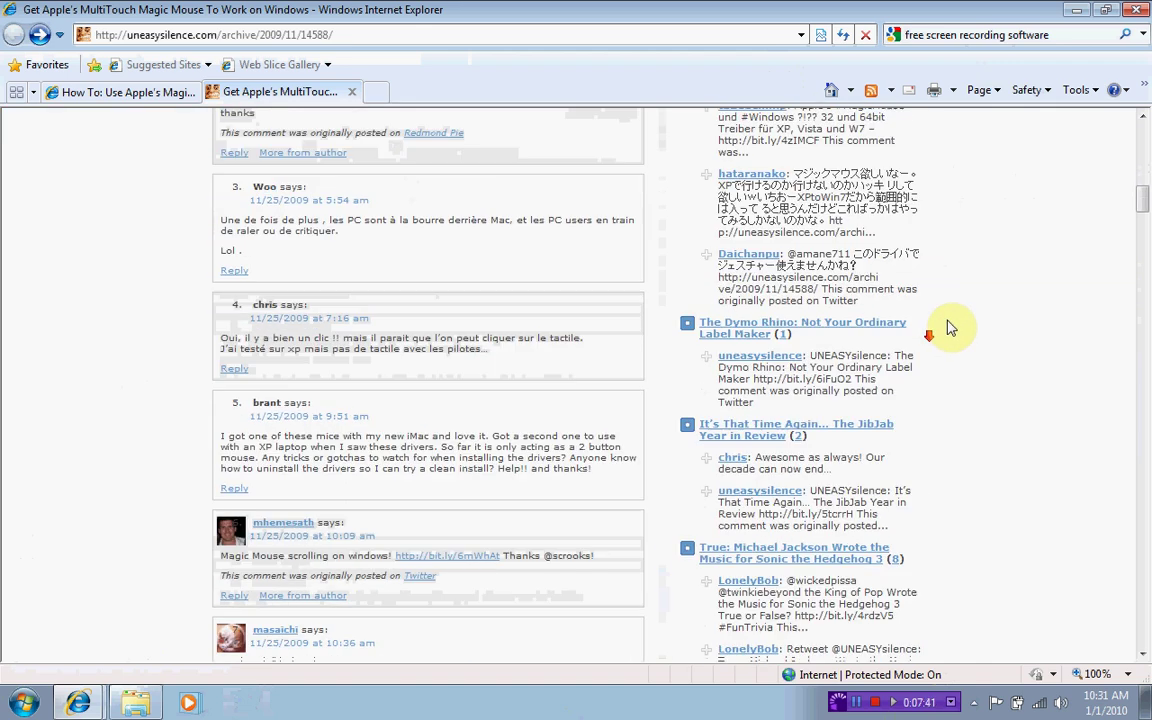
{"action": "scroll", "coordinate": [955, 318], "scroll_direction": "down", "scroll_amount": 4}
{"action": "scroll", "coordinate": [958, 314], "scroll_direction": "up", "scroll_amount": 15}
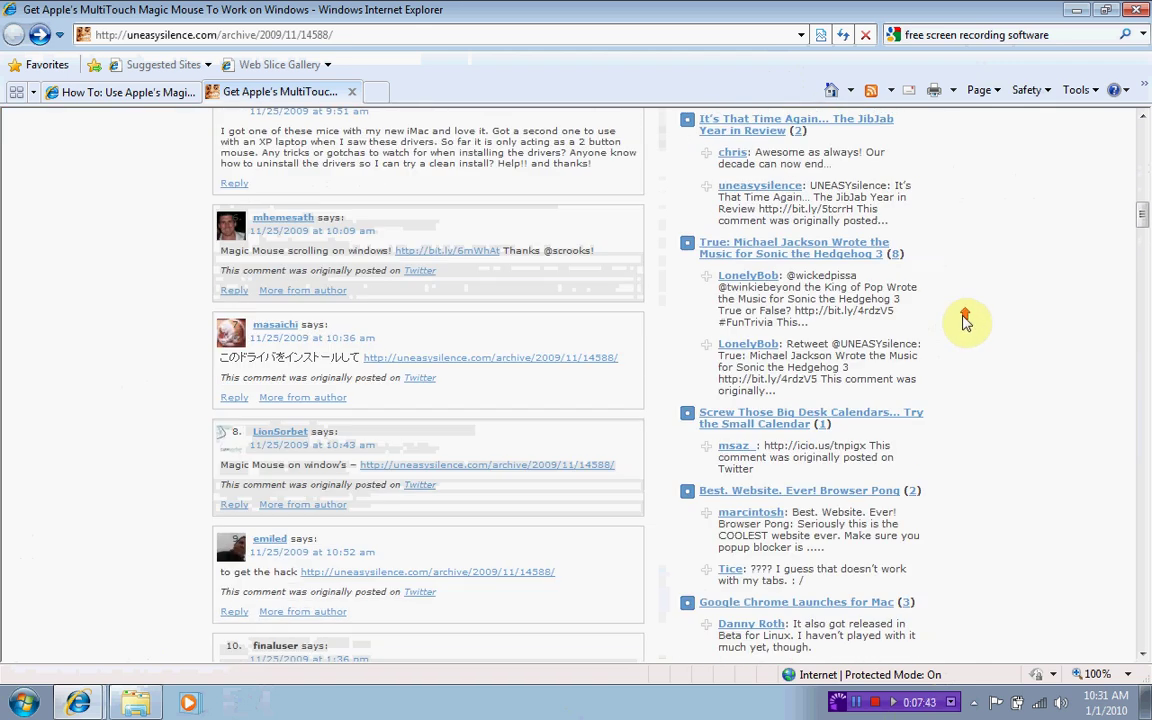
{"action": "scroll", "coordinate": [955, 315], "scroll_direction": "up", "scroll_amount": 10}
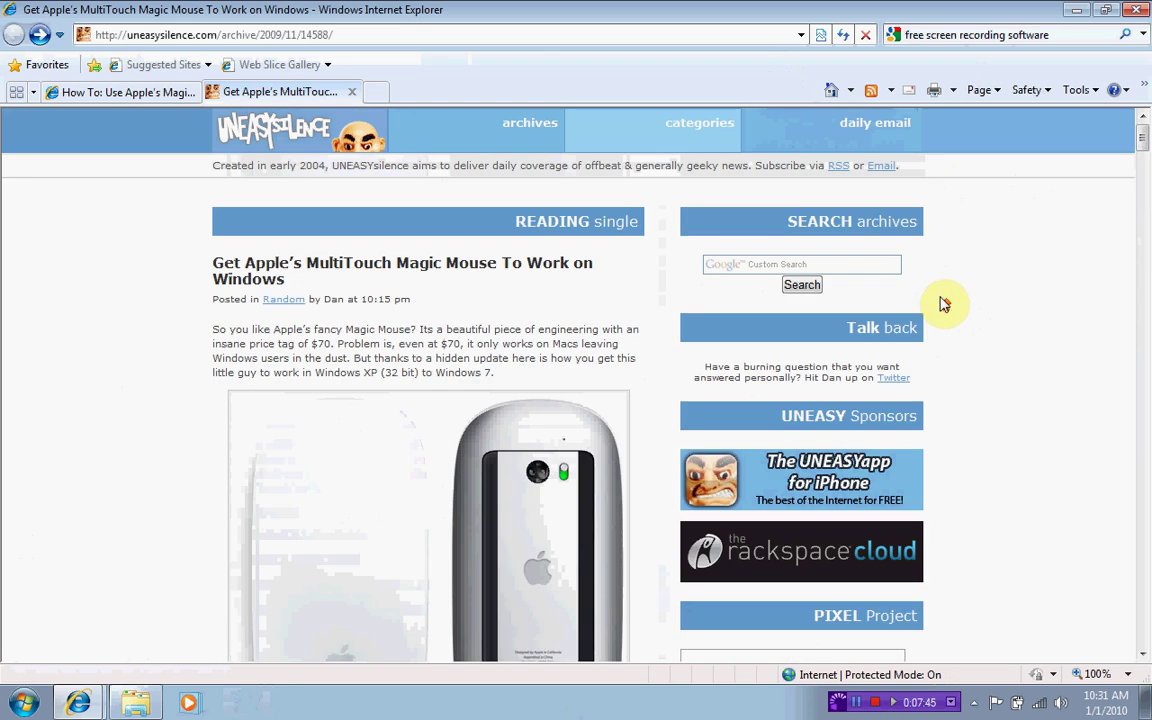